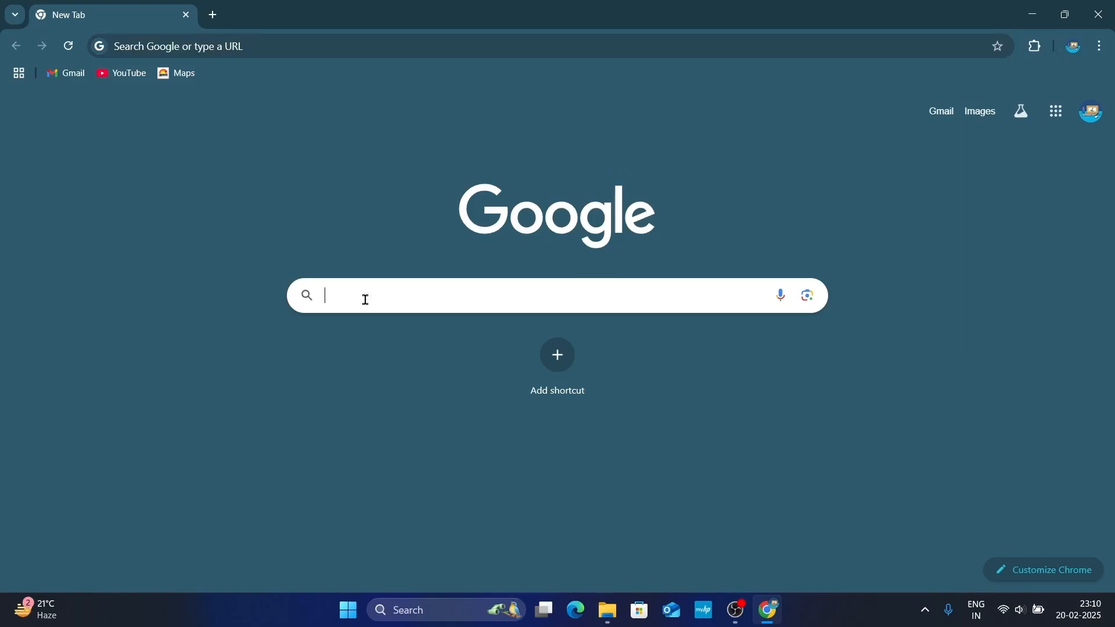
- Search Google for "mingw compiler"
text(mingw)
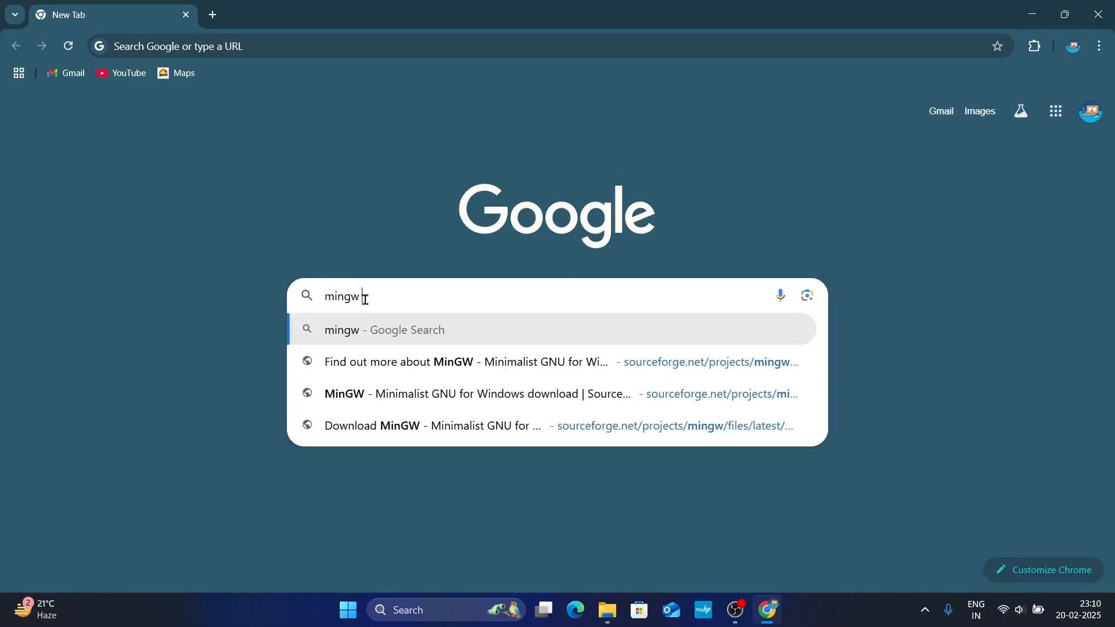
text( comp)
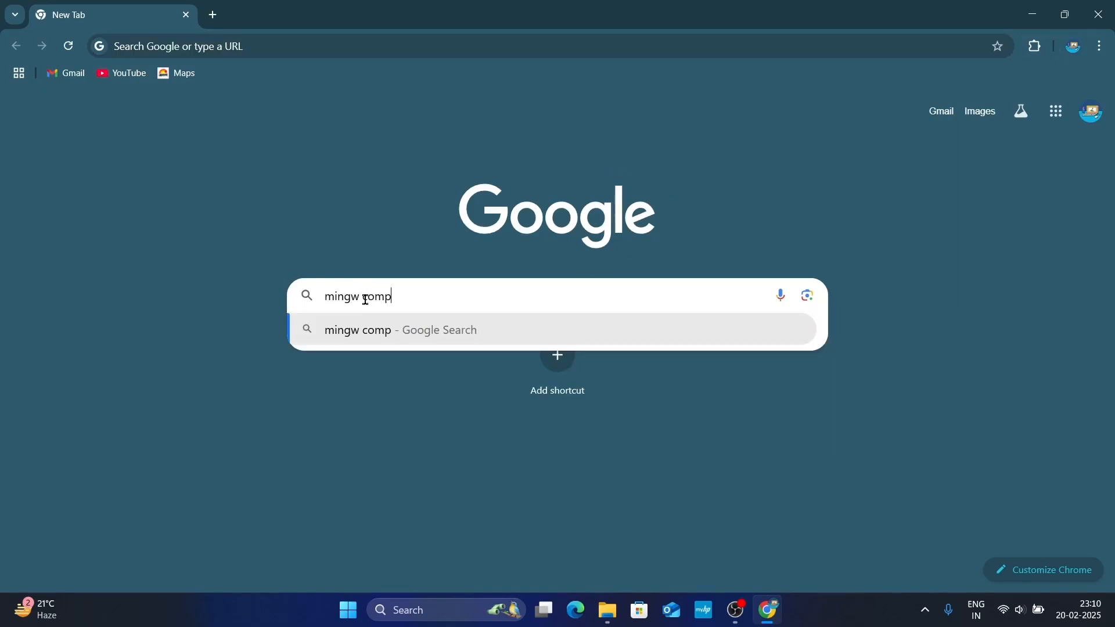
text(iler)
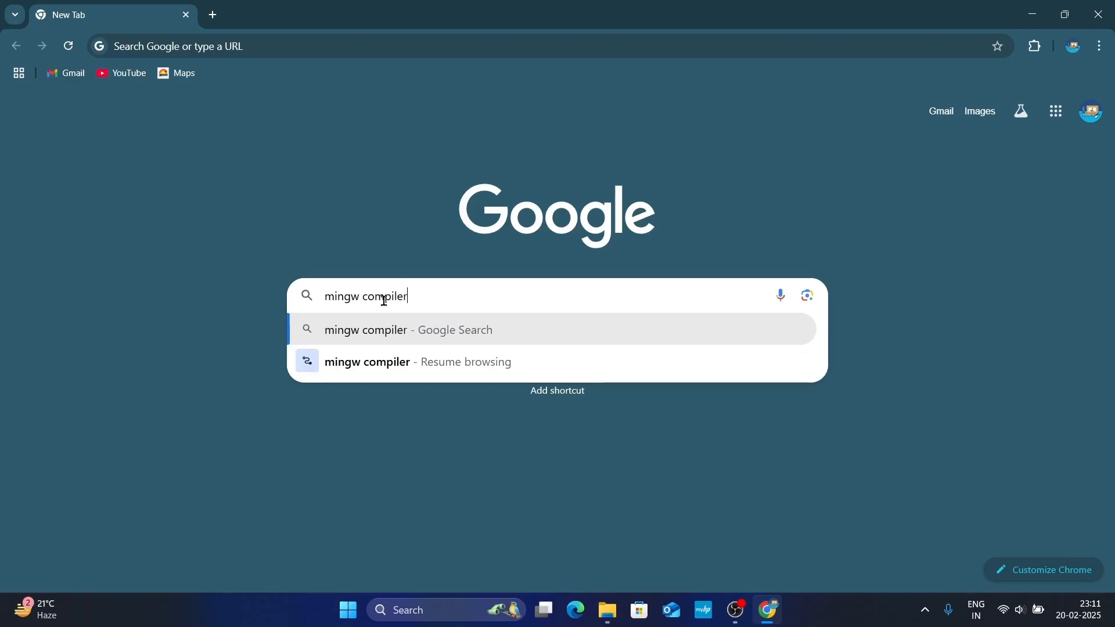
drag(320, 295, 425, 296)
key(Return)
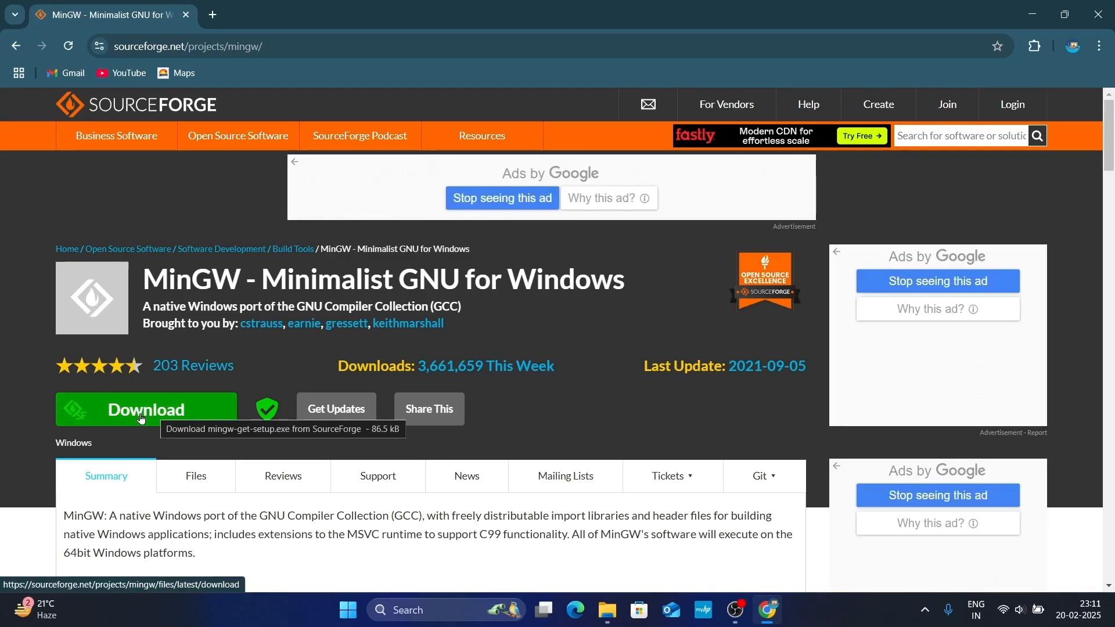
- Download mingw-get-setup.exe from the MinGW SourceForge page, launch it and get the browser out of the way
click(142, 419)
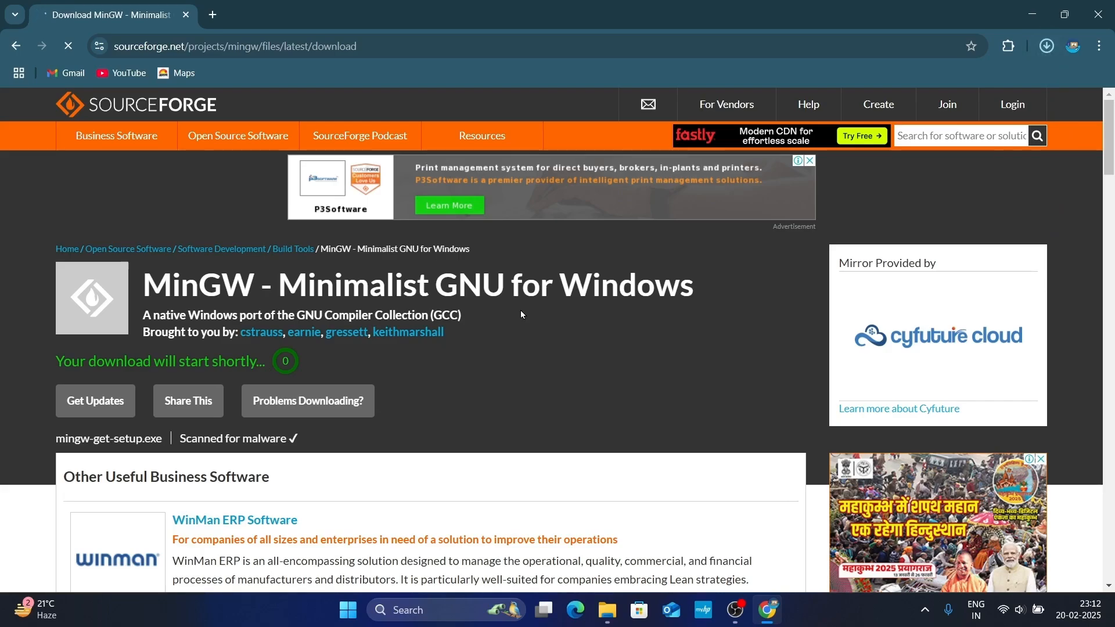
mouse_move(884, 93)
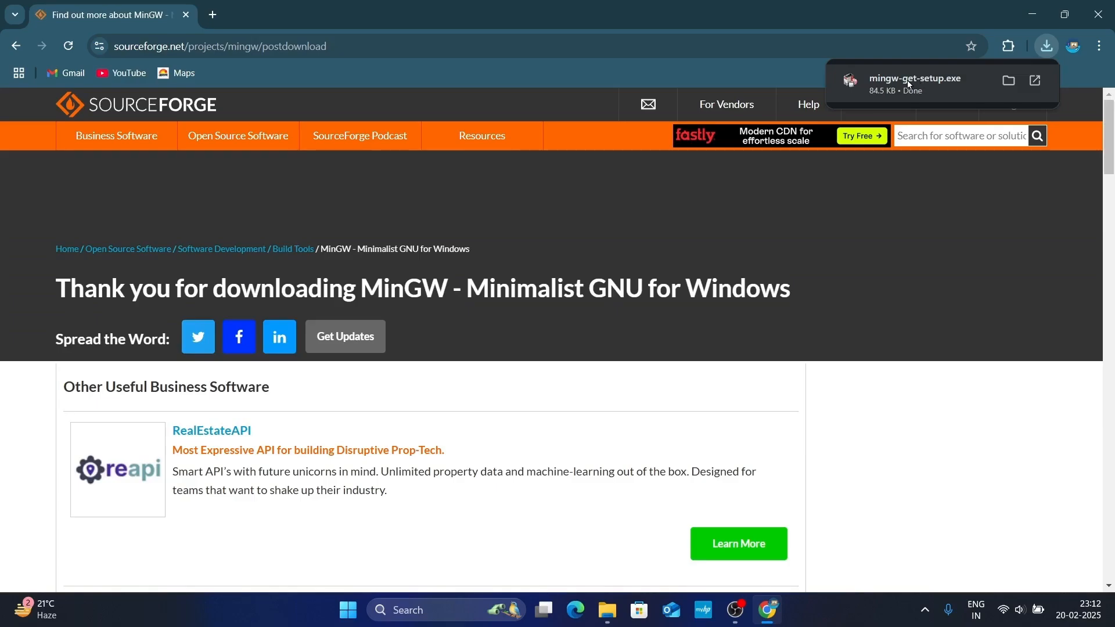
key(alt+Left)
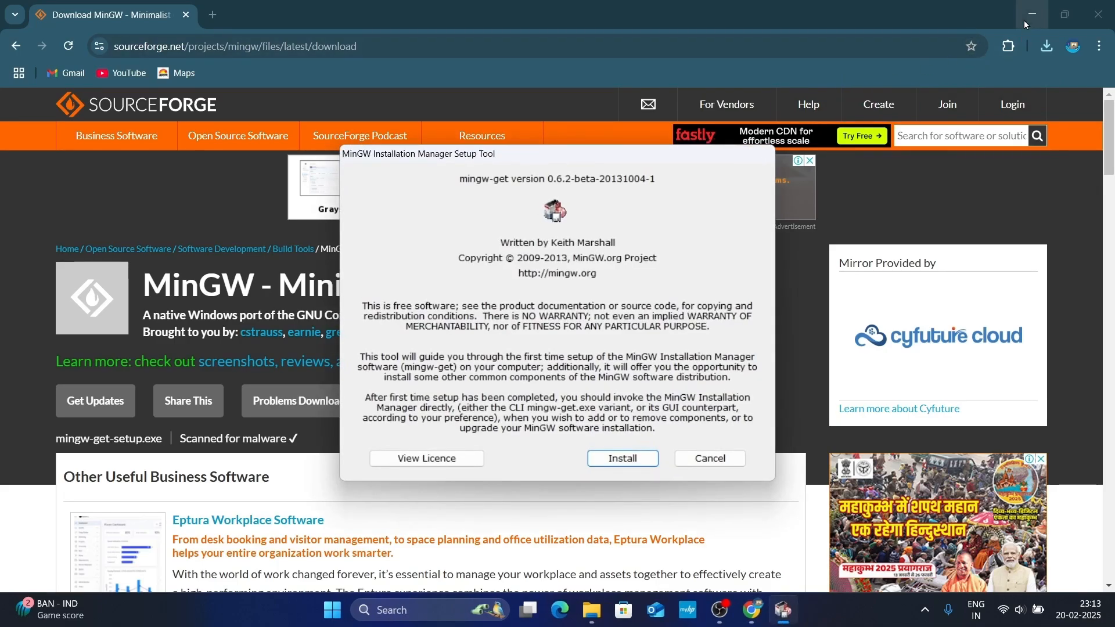
click(1033, 15)
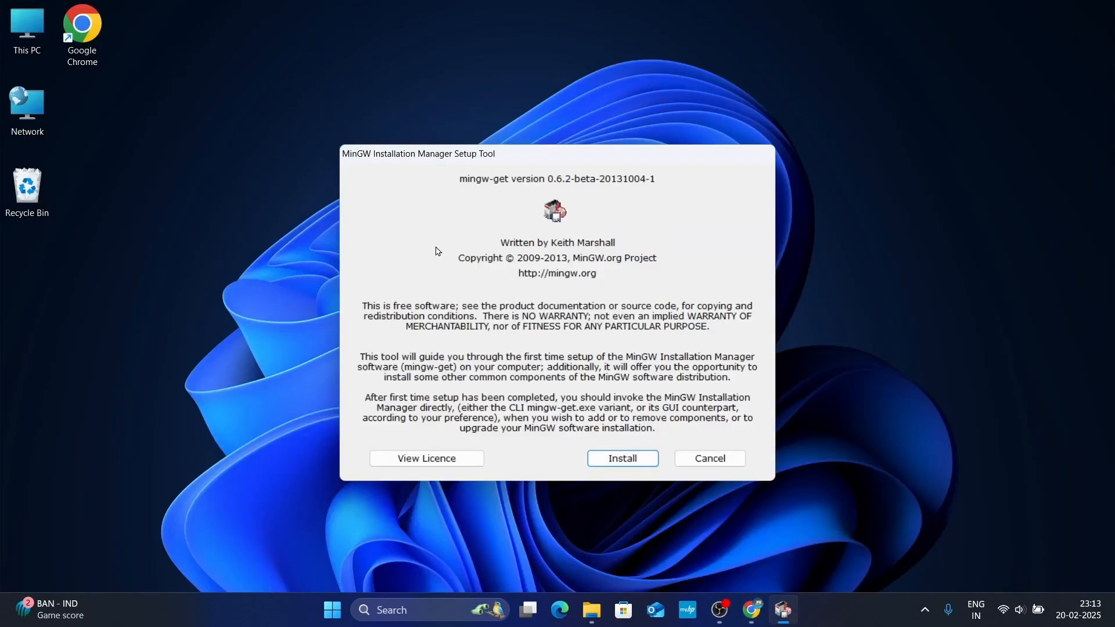
- Install the MinGW Installation Manager in C:\MinGW, keeping the default interface and shortcut options
click(633, 464)
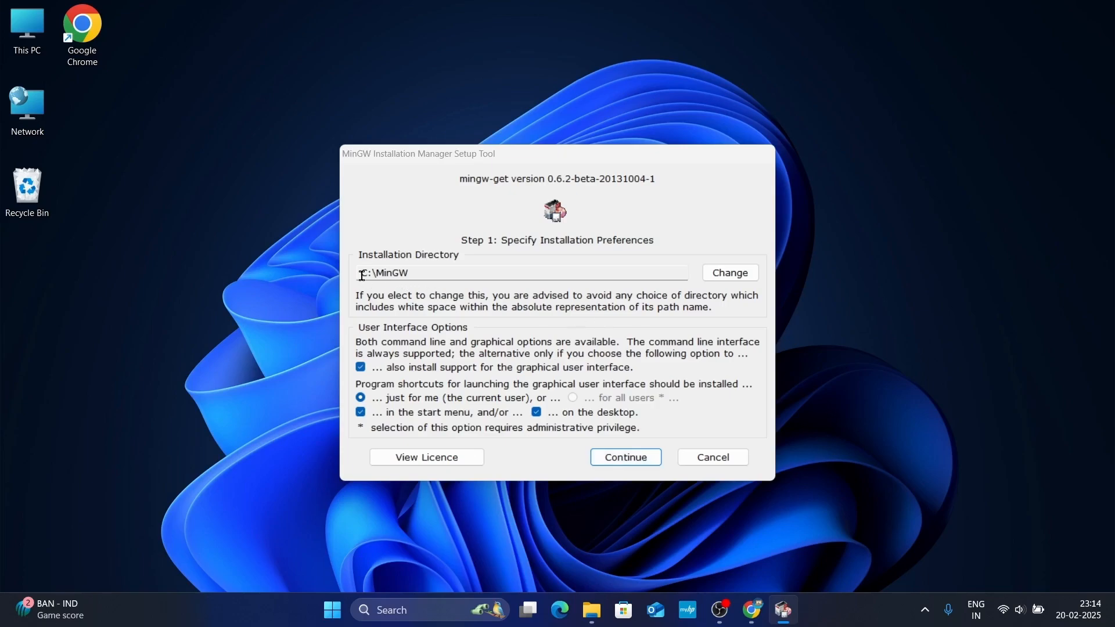
drag(363, 276, 417, 275)
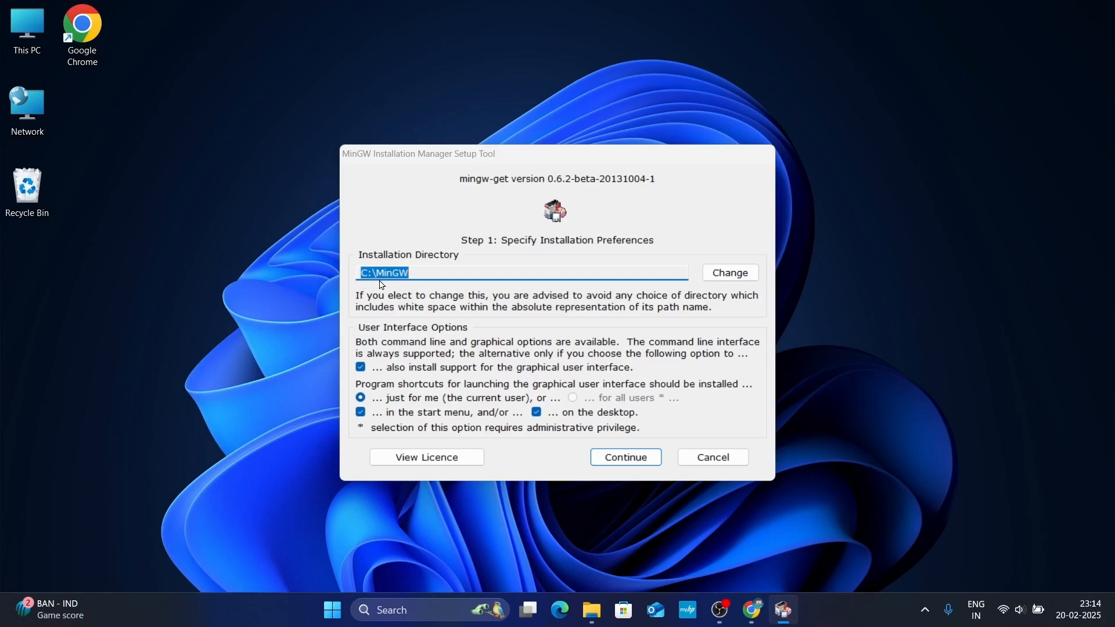
click(424, 275)
click(621, 459)
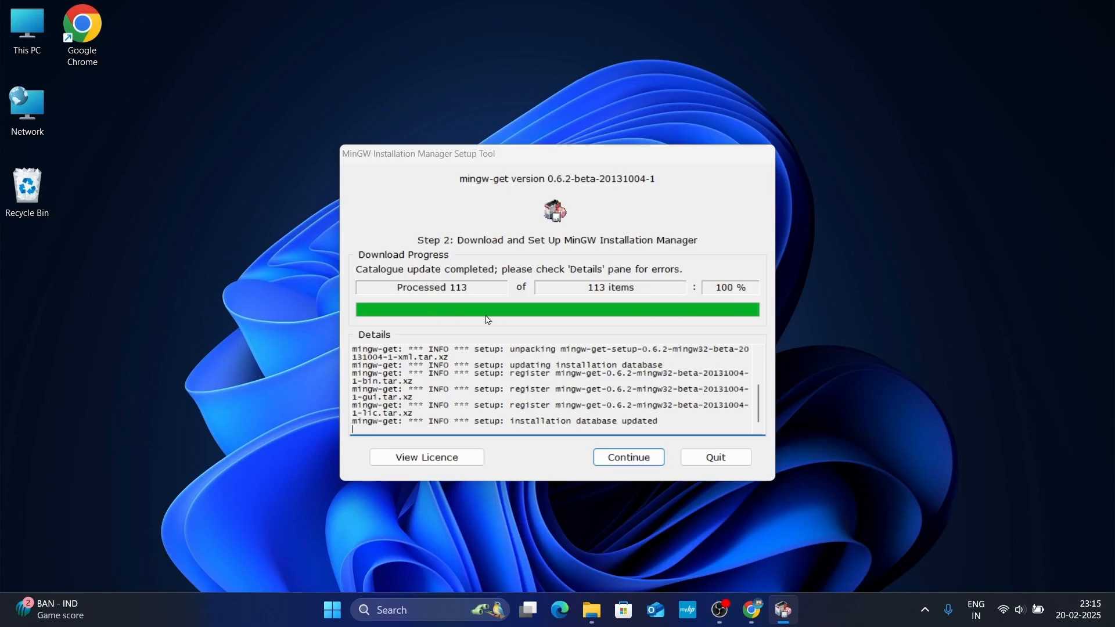
click(619, 466)
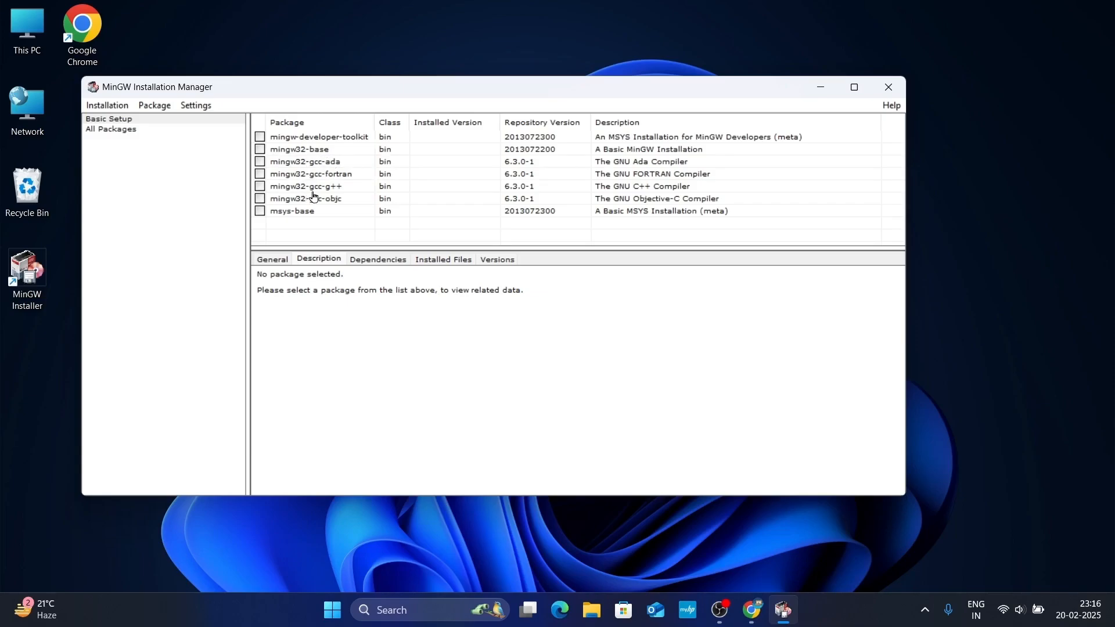
- Mark the mingw32-gcc-g++ and mingw32-base packages for installation
click(260, 187)
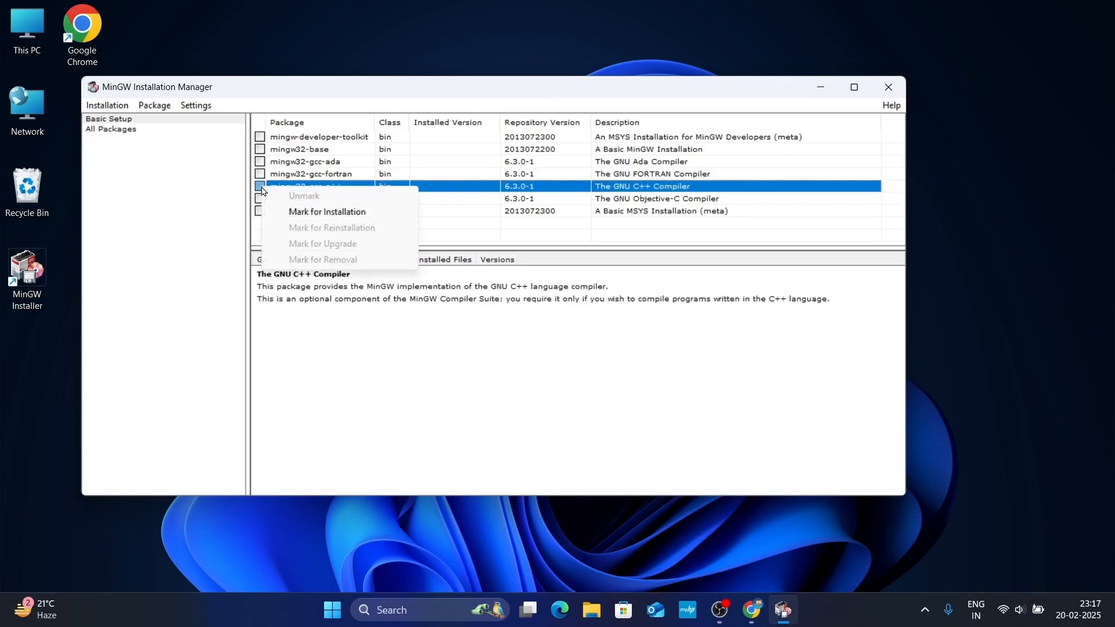
click(314, 218)
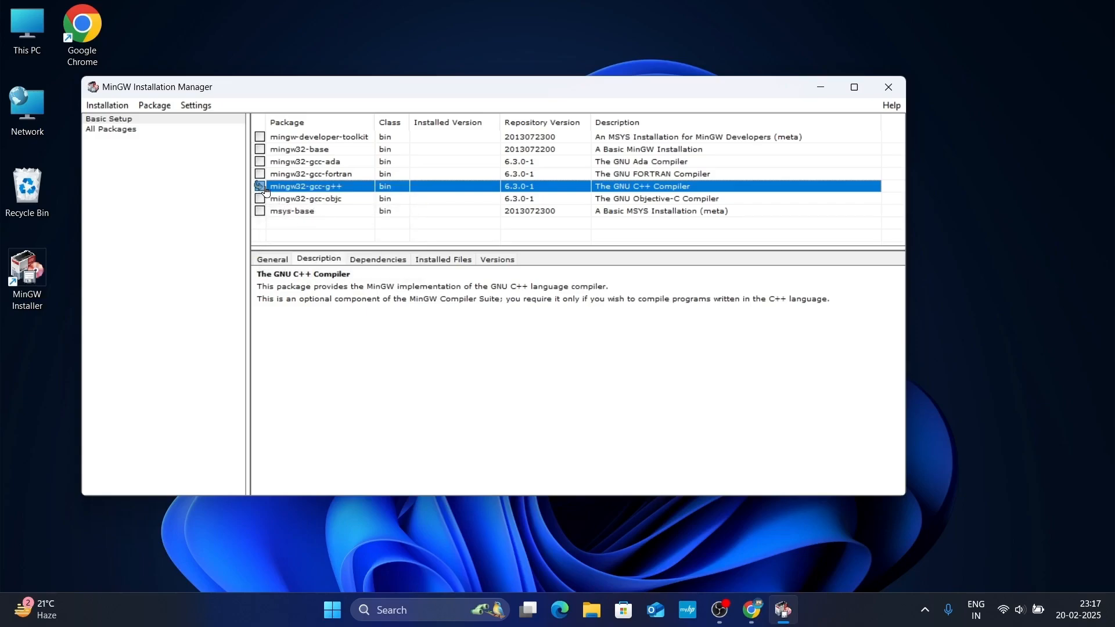
click(261, 151)
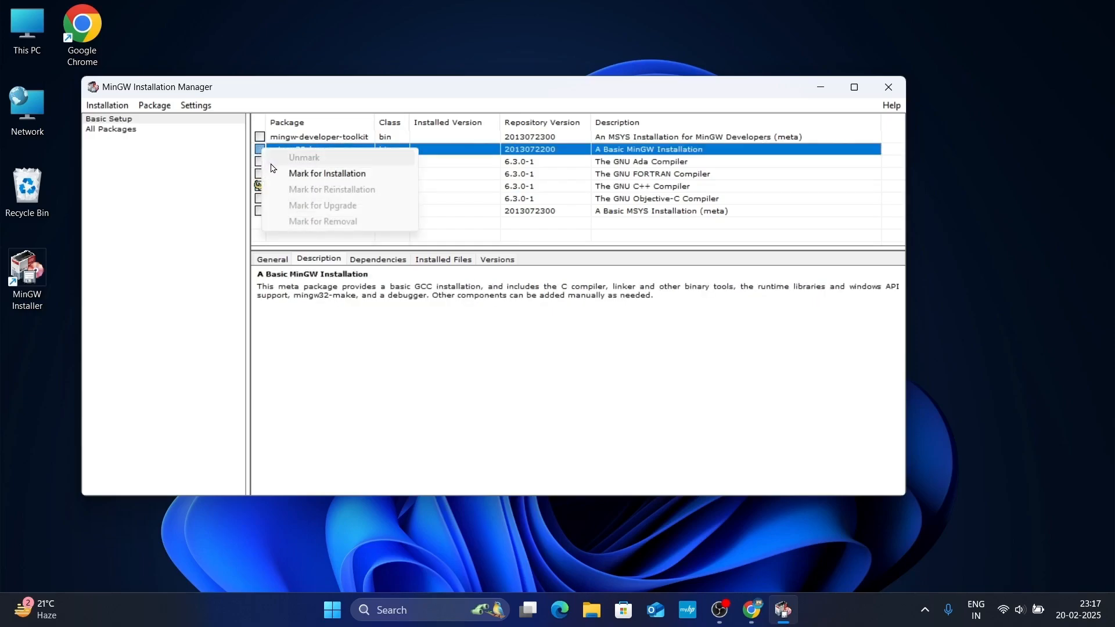
click(310, 176)
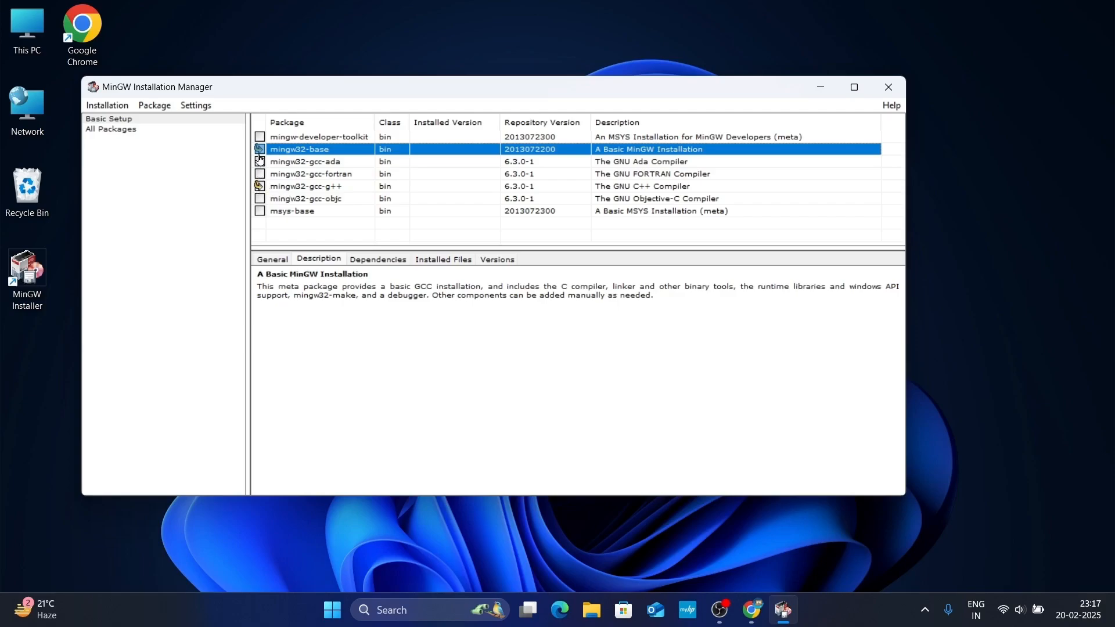
- Apply the pending package changes to install the marked packages, and close the MinGW Installation Manager when done
click(115, 110)
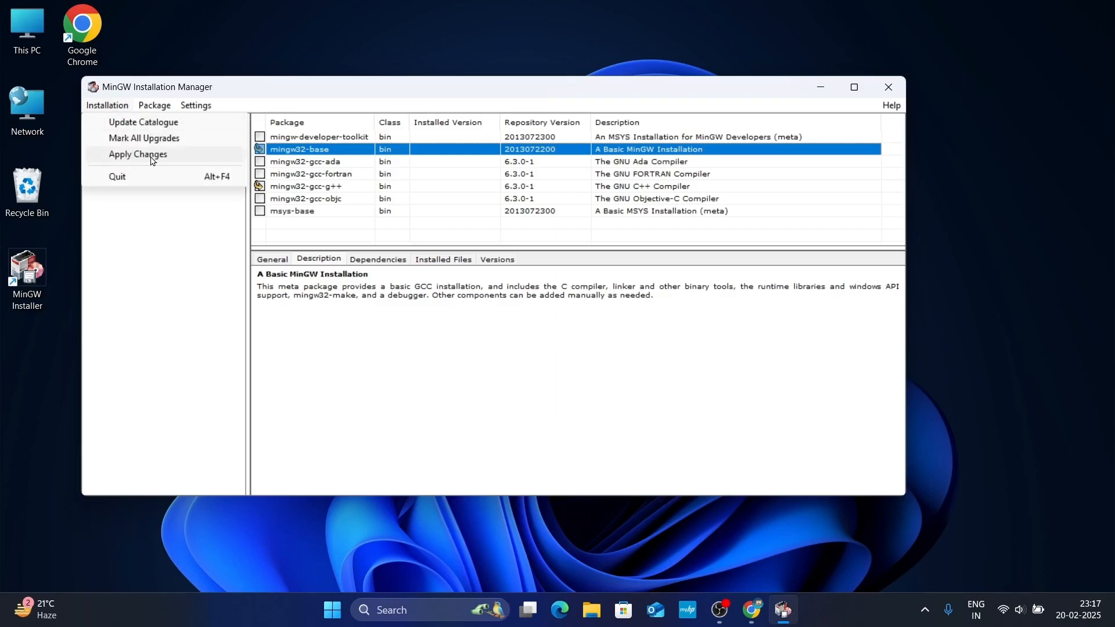
click(152, 157)
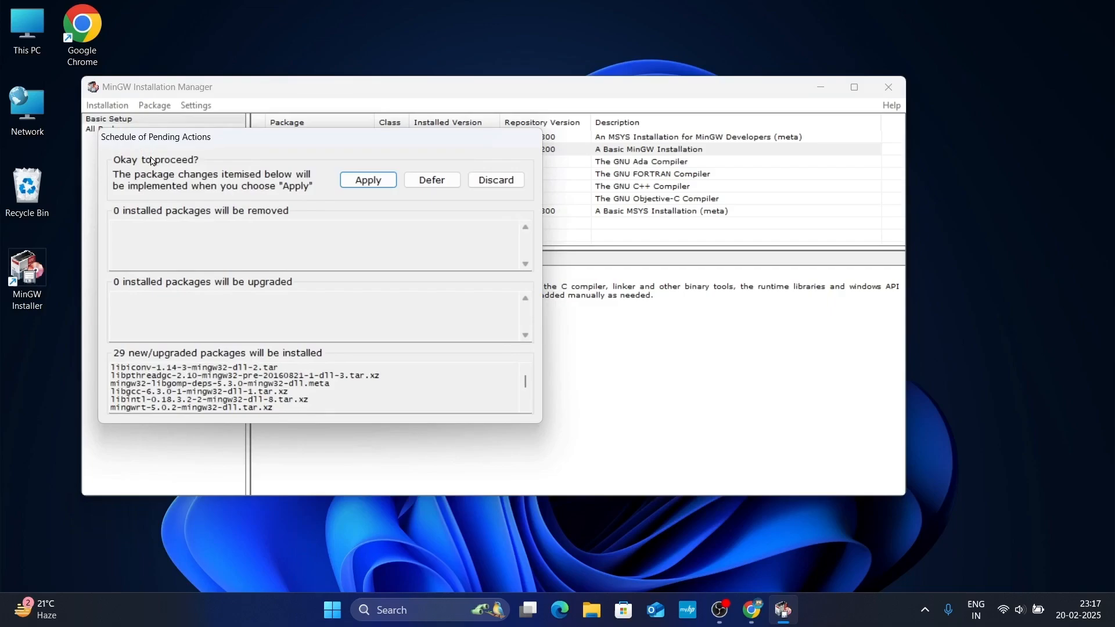
click(375, 182)
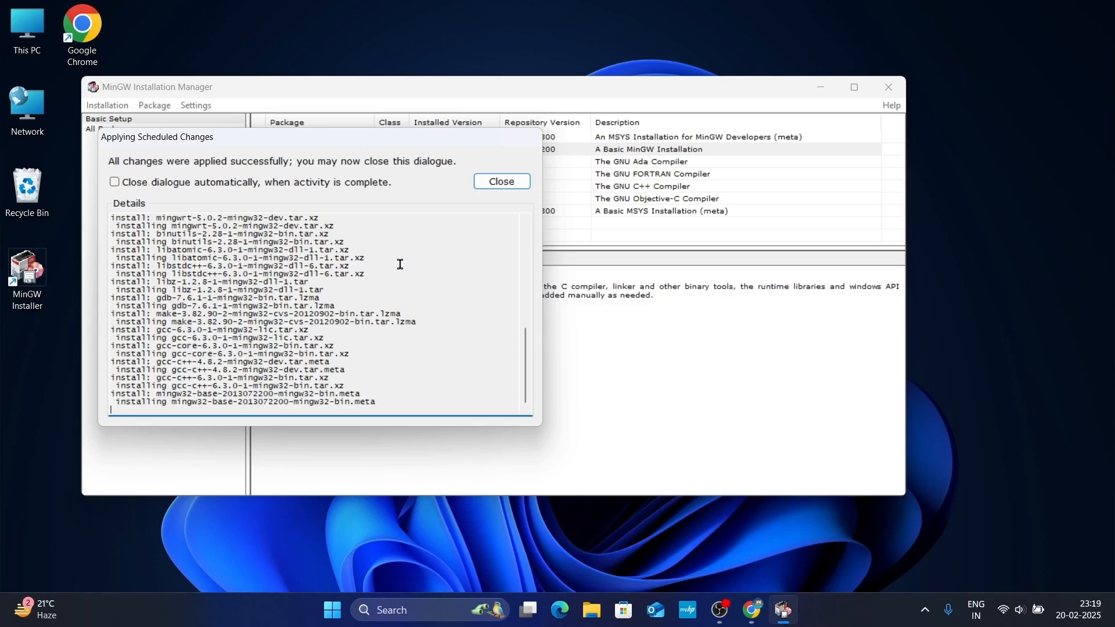
click(503, 182)
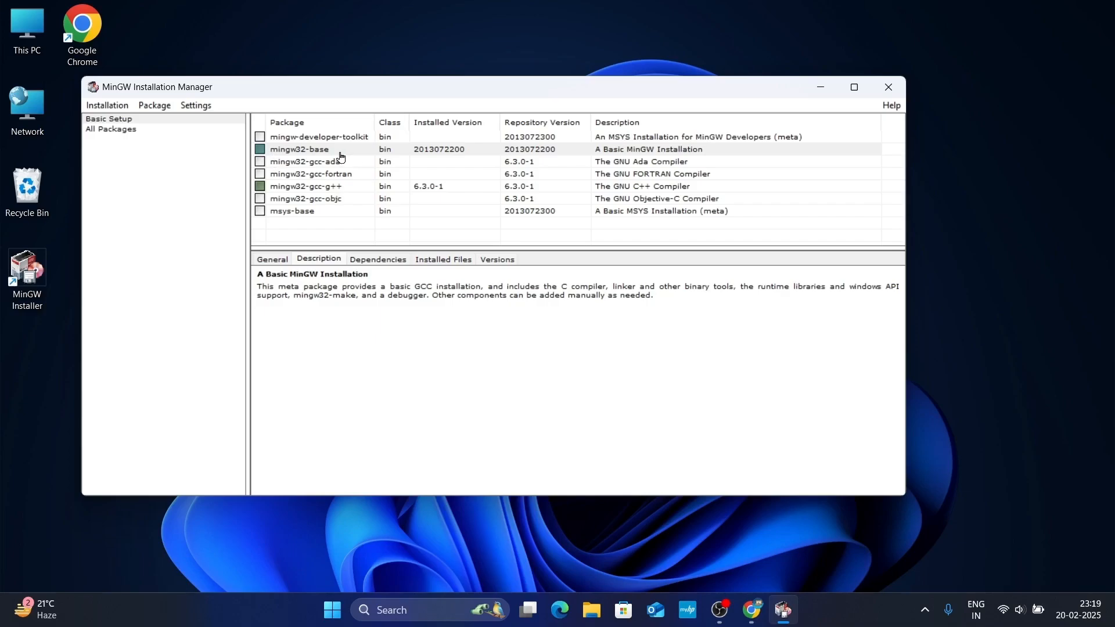
click(889, 88)
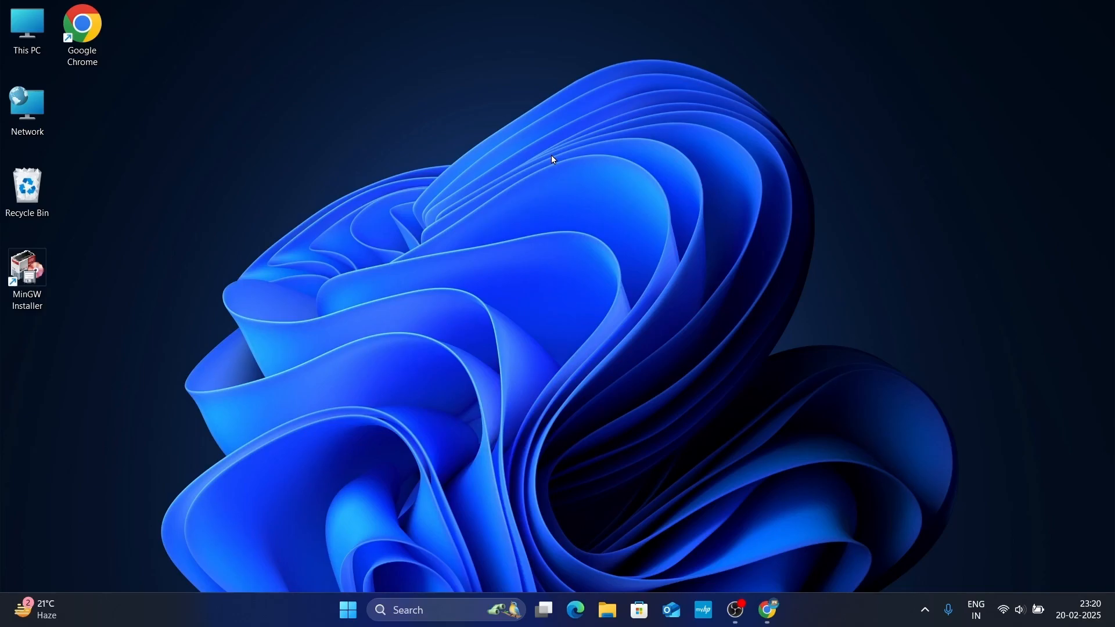
- Open the bin folder inside the MinGW folder on drive C in File Explorer
click(610, 610)
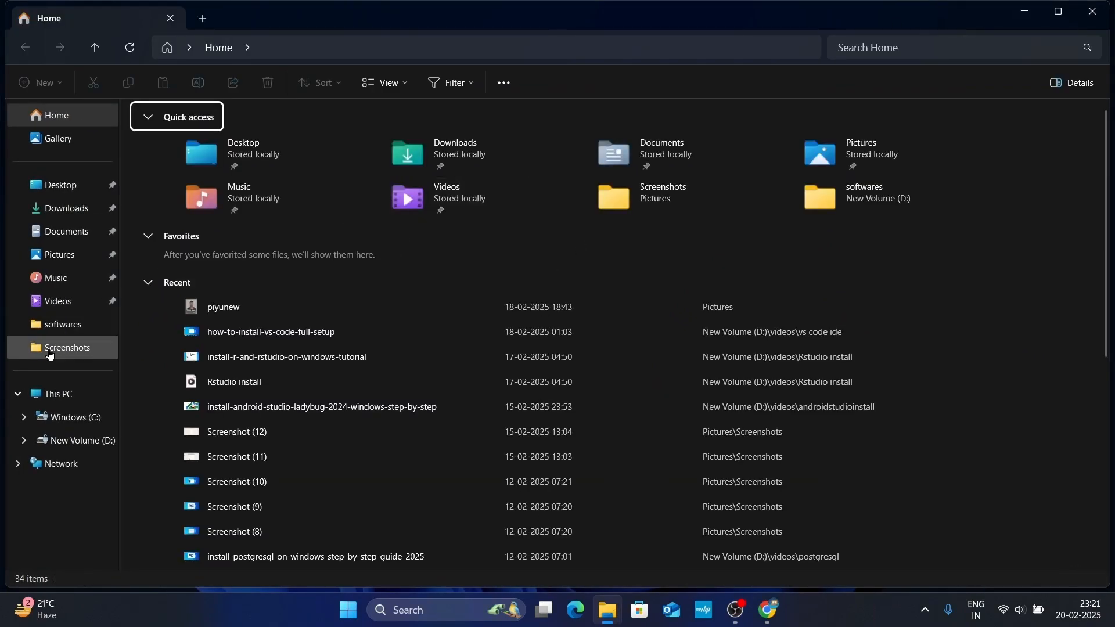
click(68, 421)
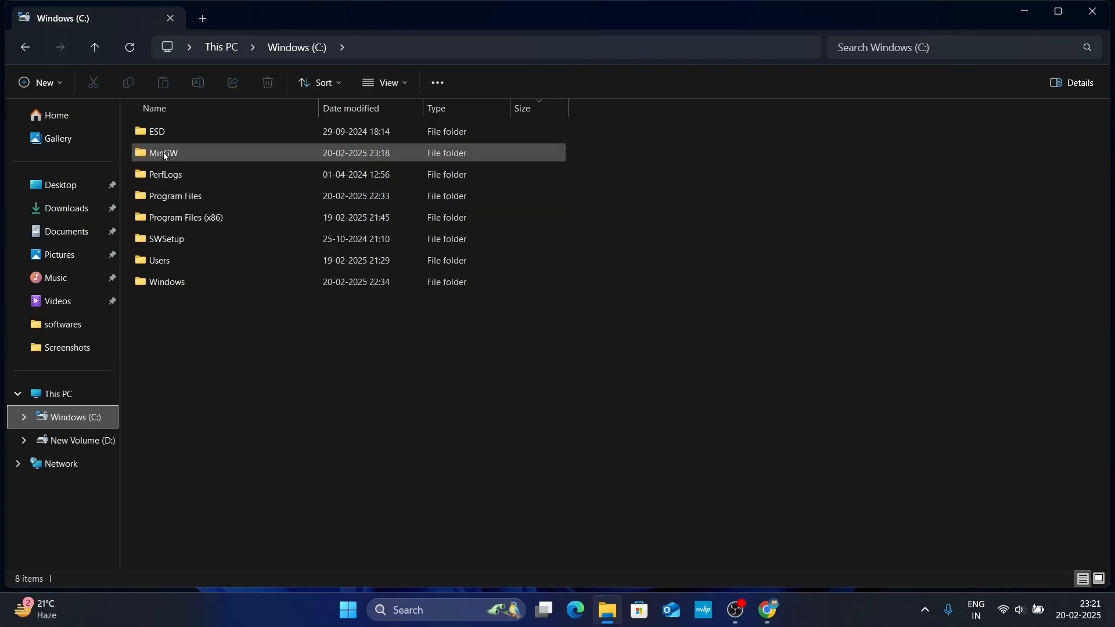
mouse_move(171, 152)
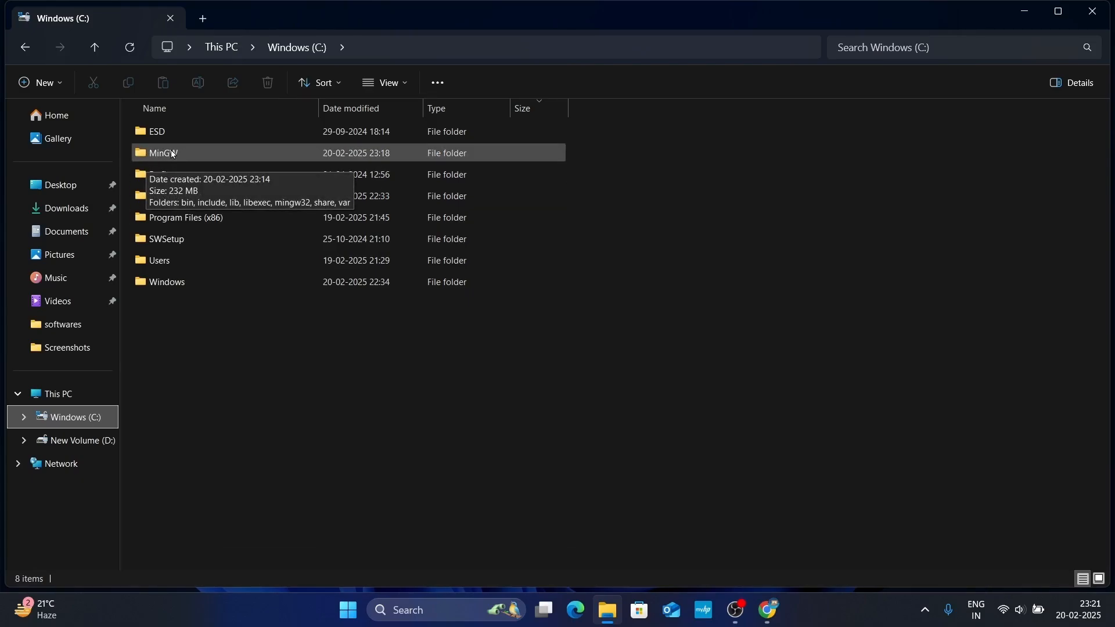
double_click(178, 154)
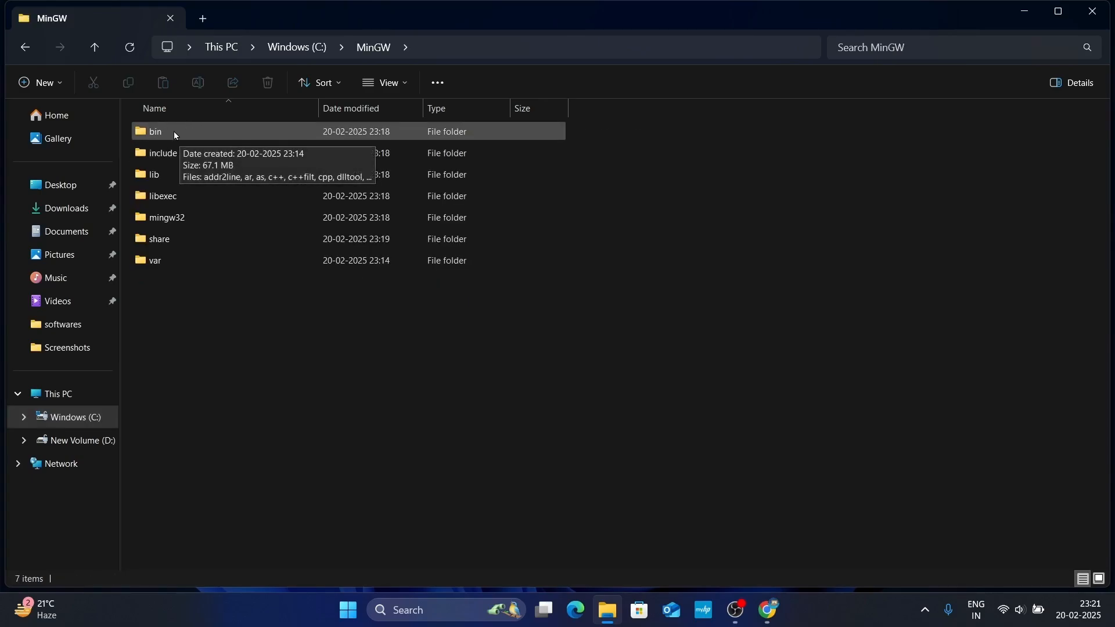
click(163, 131)
mouse_move(164, 133)
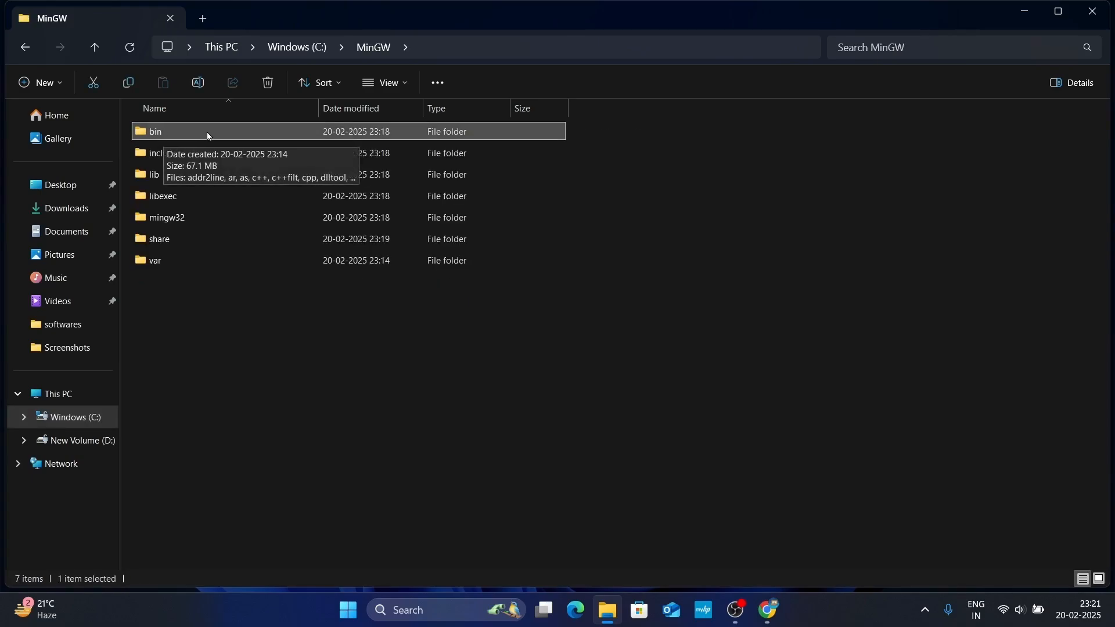
double_click(234, 131)
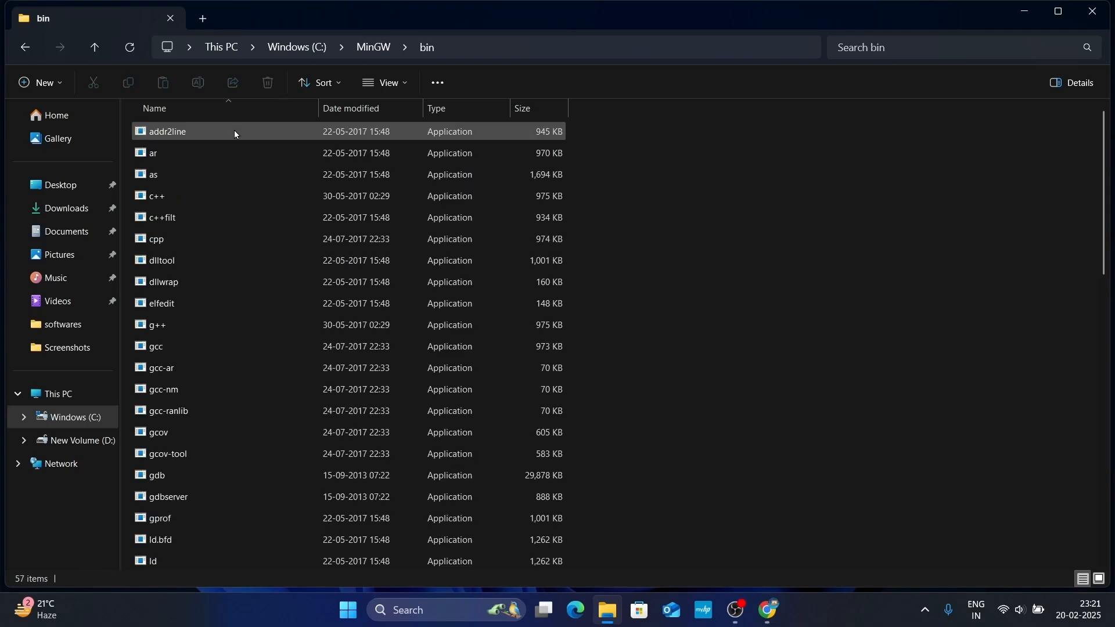
- Copy the folder path C:\MinGW\bin and minimize File Explorer
click(487, 47)
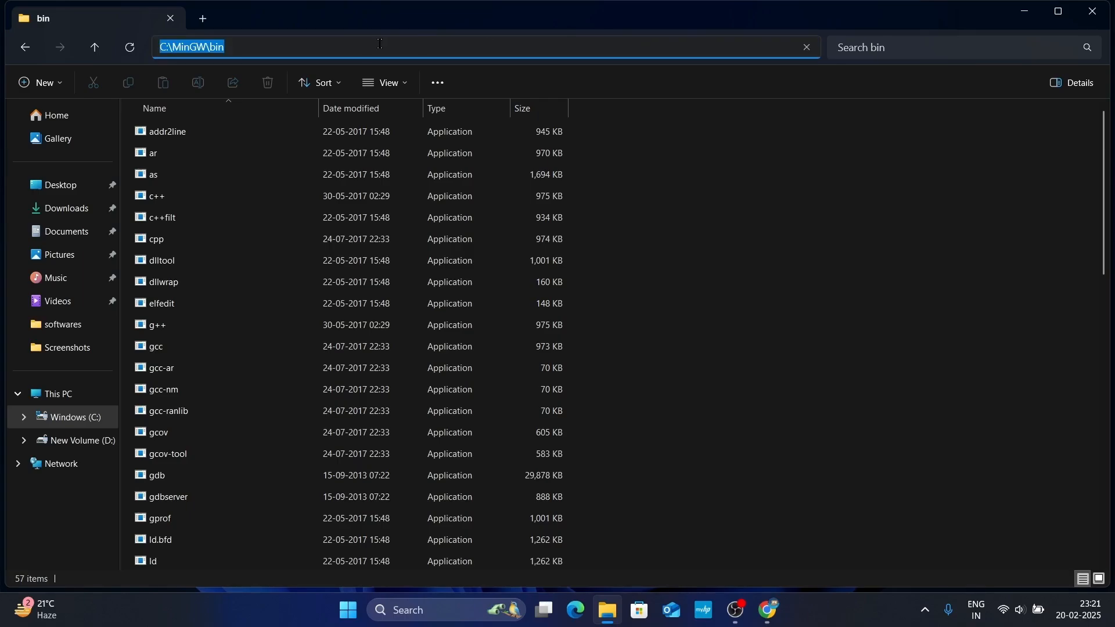
click(300, 42)
drag(278, 45, 143, 50)
right_click(218, 50)
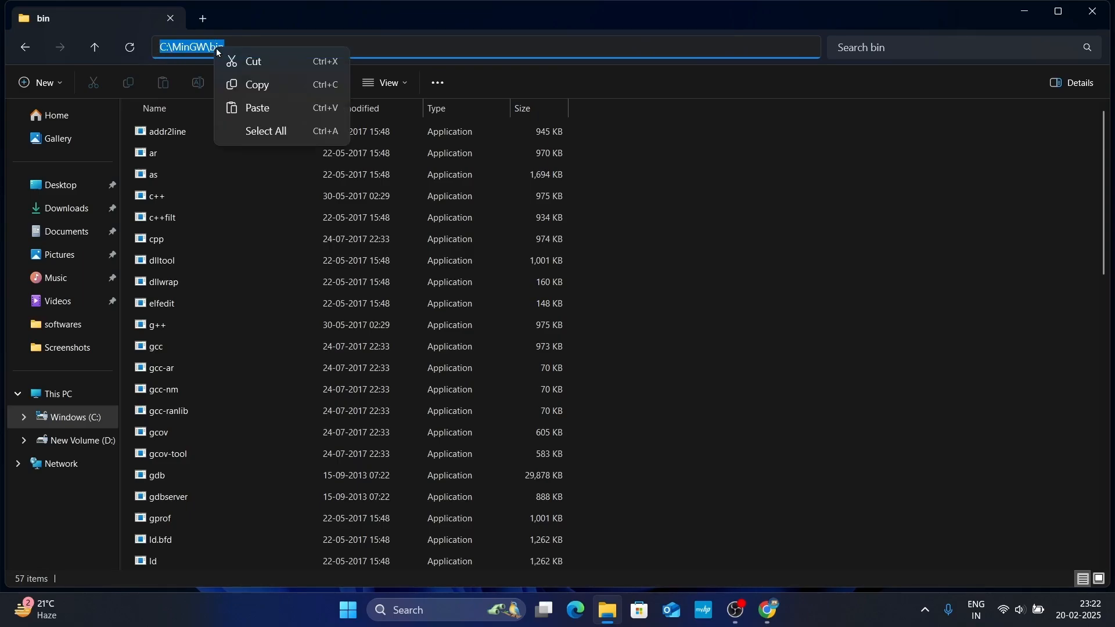
click(259, 86)
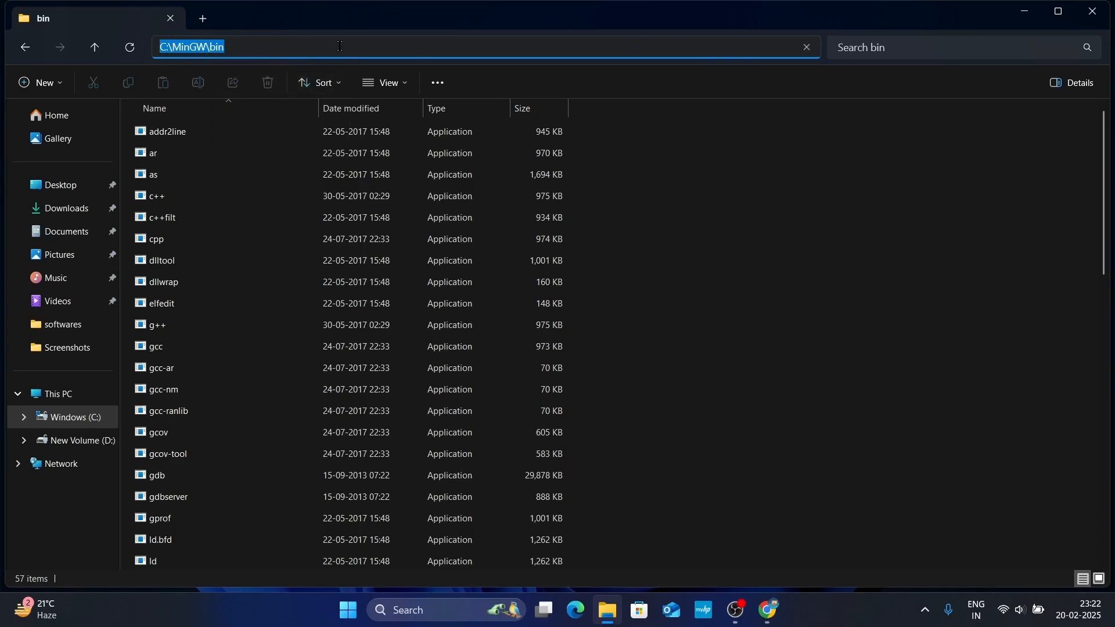
click(1021, 11)
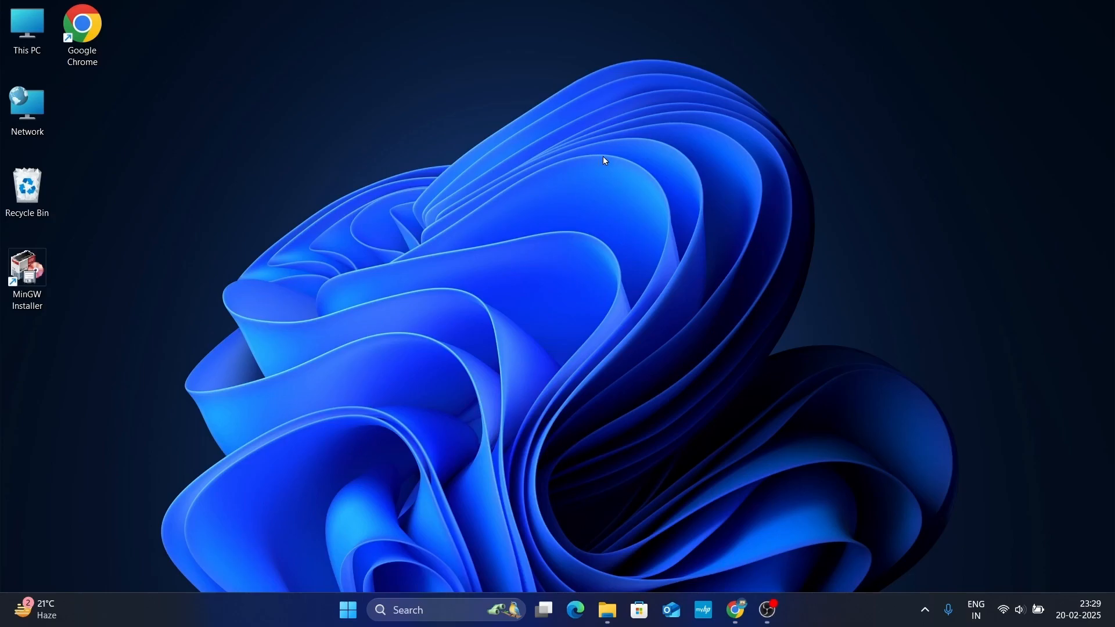
- Open the Environment Variables dialog through This PC's properties and the advanced system settings
right_click(33, 46)
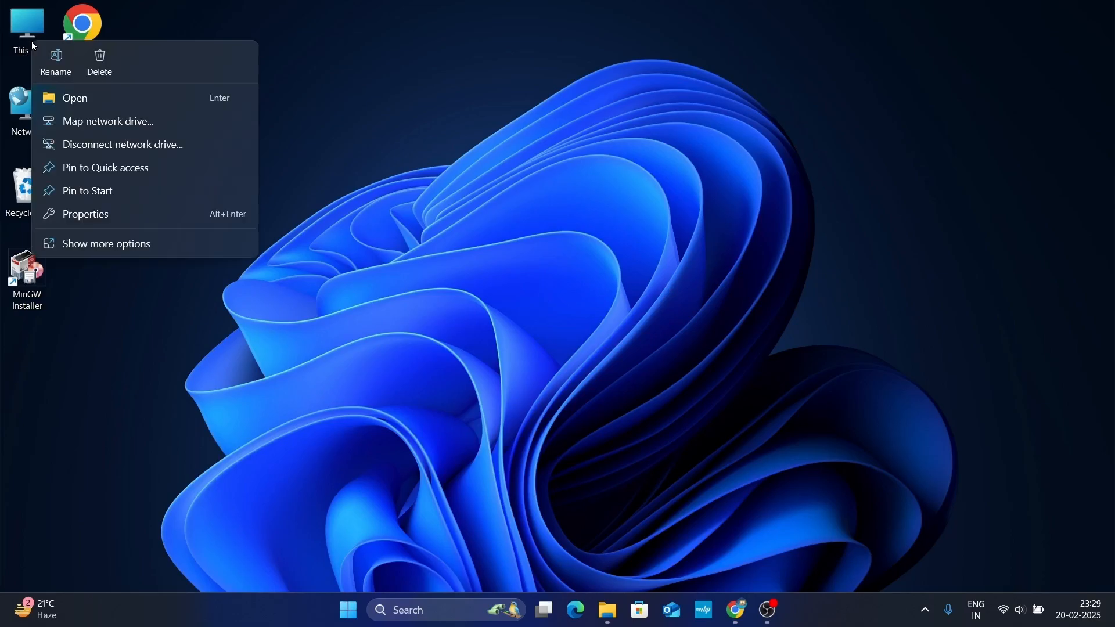
click(103, 216)
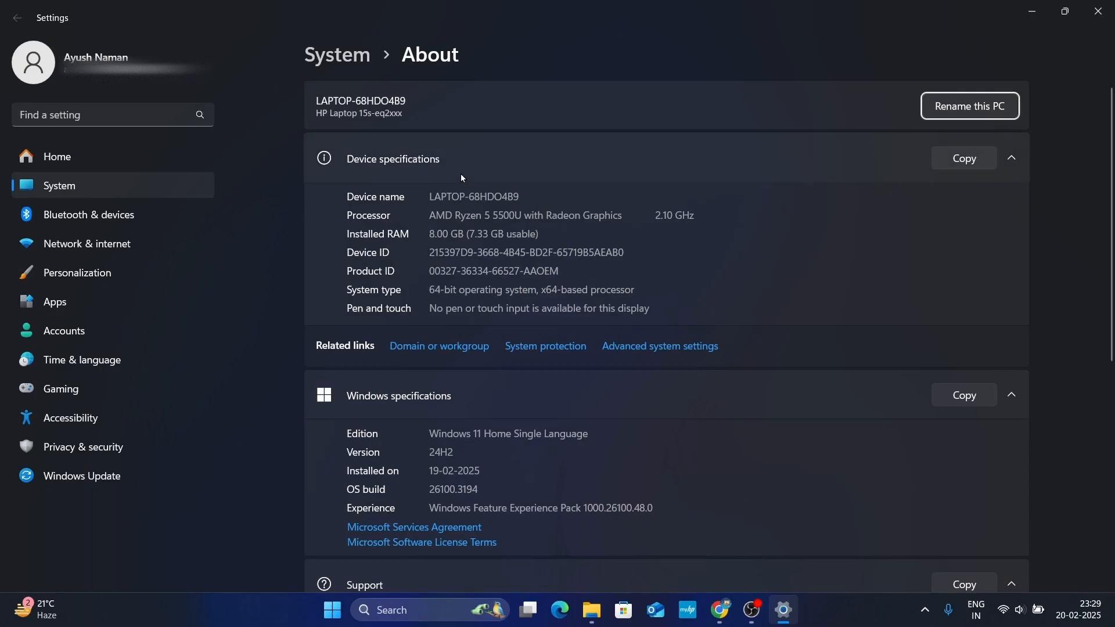
click(652, 349)
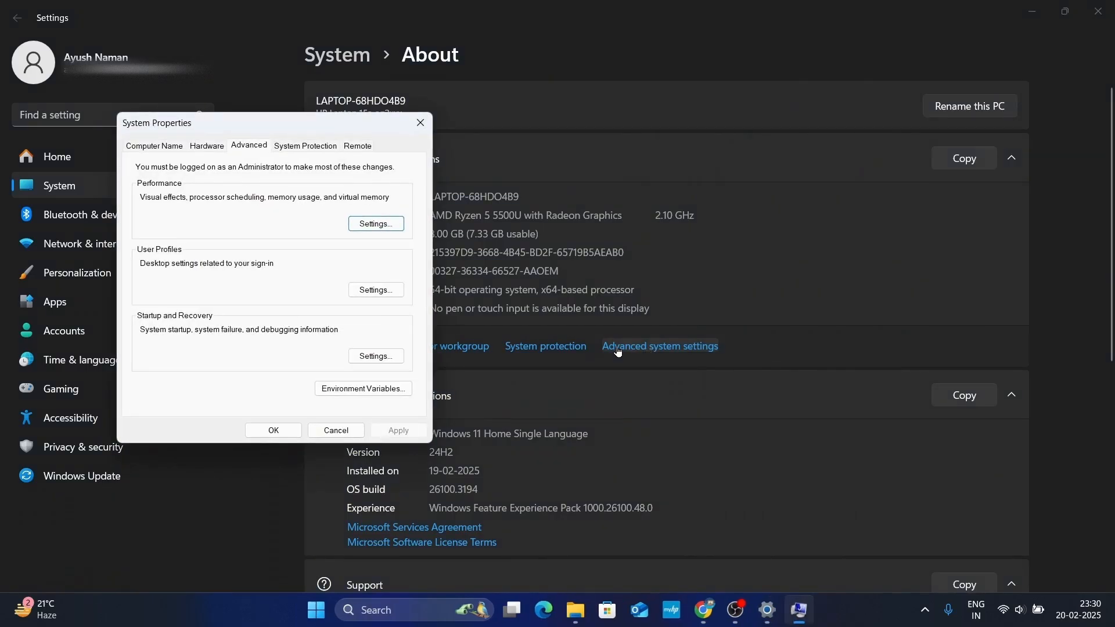
click(364, 394)
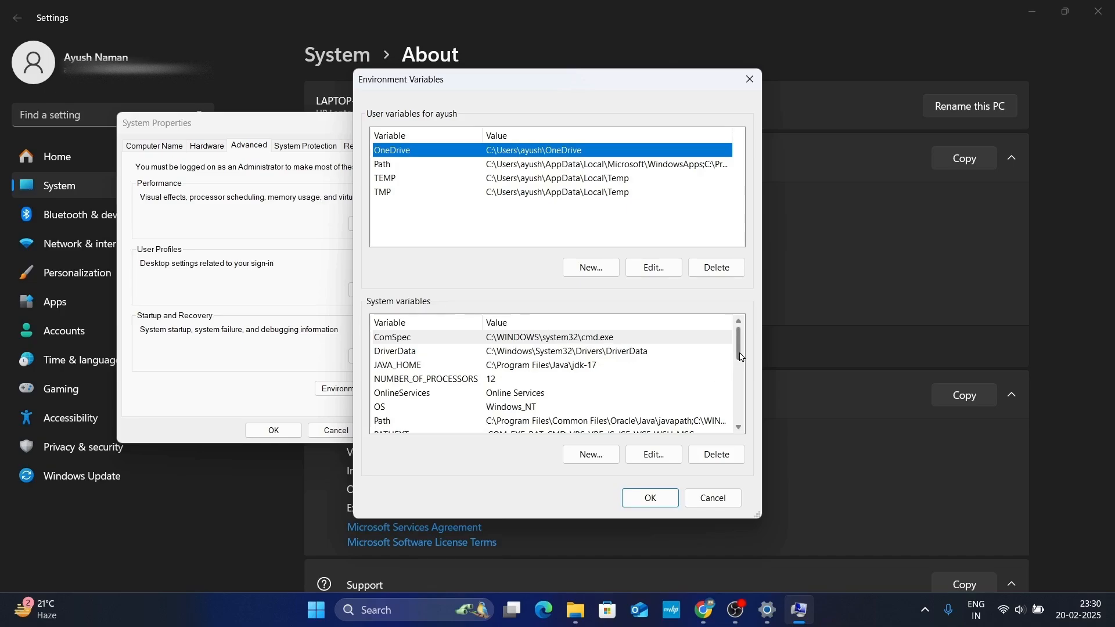
- Add C:\MinGW\bin as a new entry to the Path system variable and confirm the edit
drag(740, 357, 740, 361)
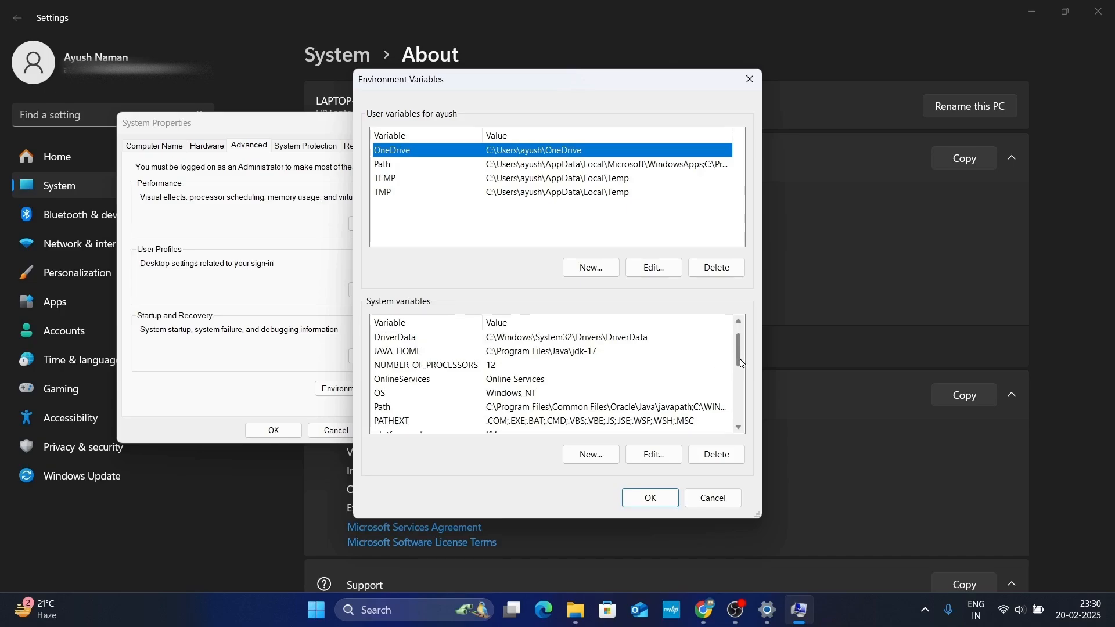
click(399, 409)
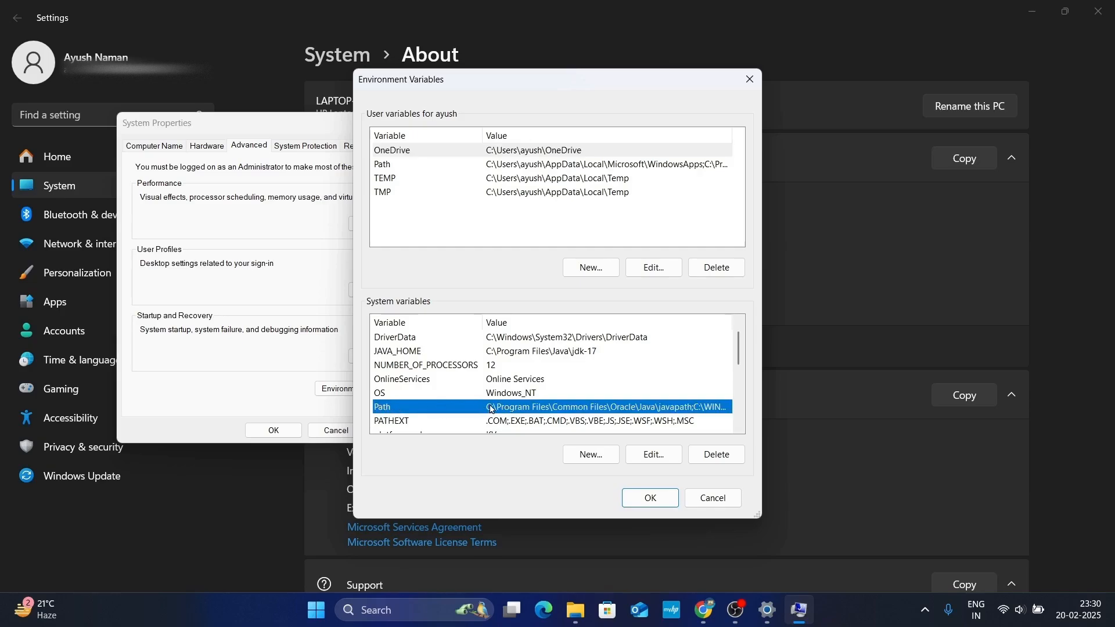
click(654, 456)
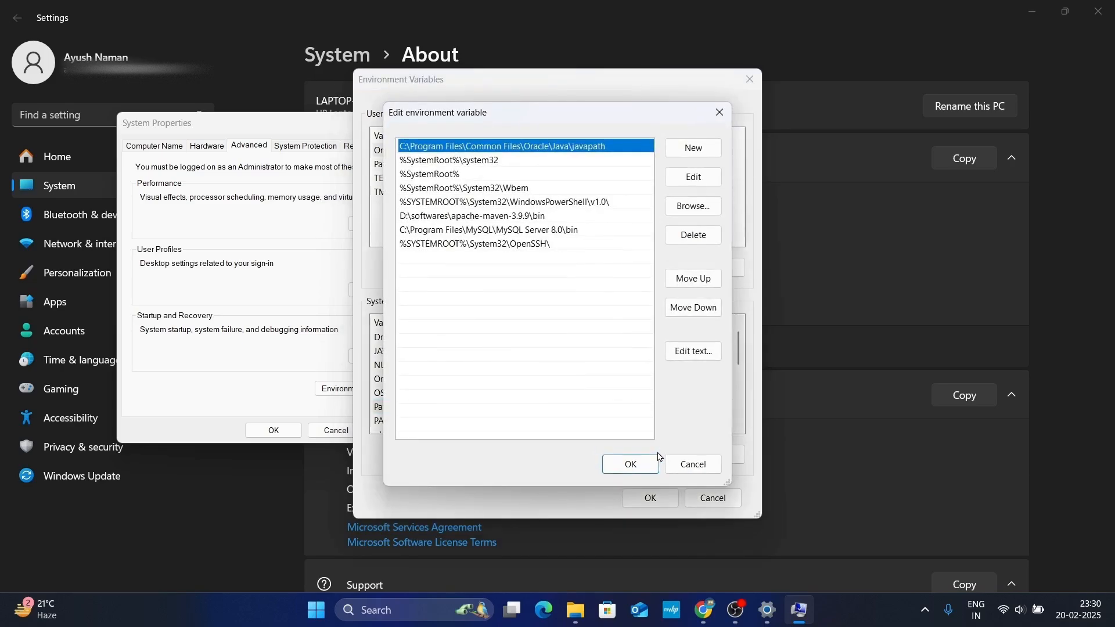
click(695, 153)
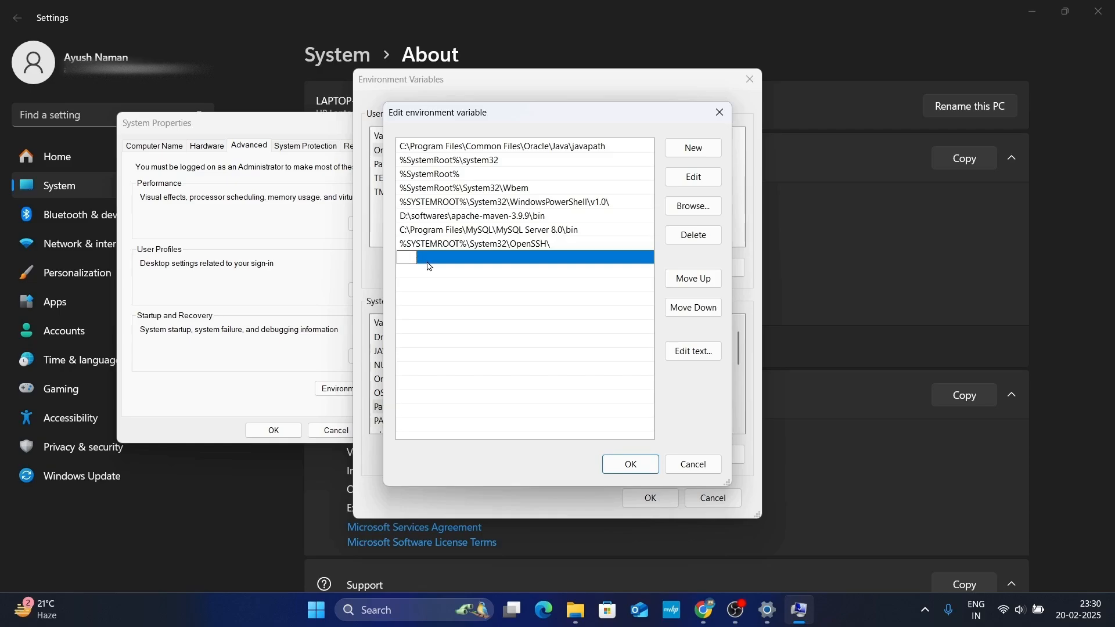
key(ctrl+v)
drag(400, 259, 489, 273)
click(632, 467)
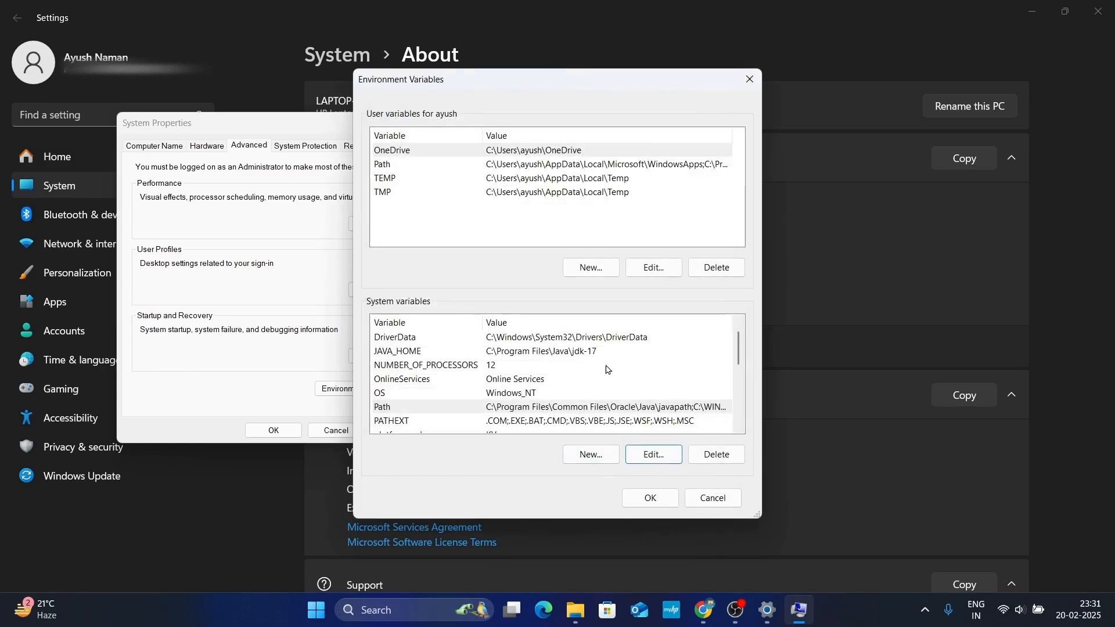
- Accept the Environment Variables and System Properties dialogs to save the changes, and close Settings
click(650, 499)
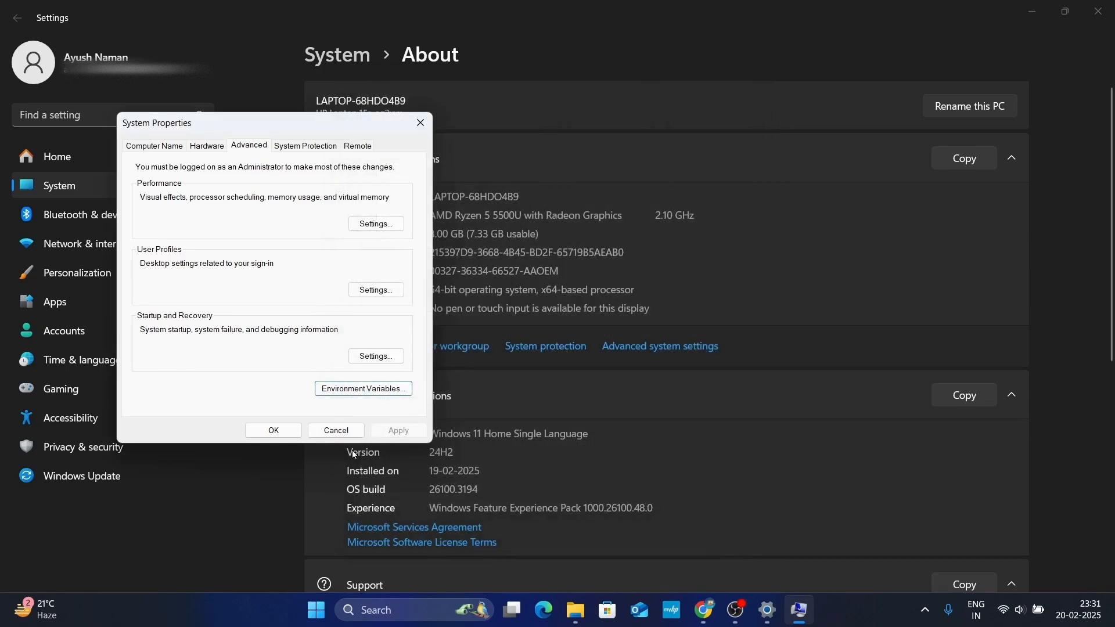
click(278, 431)
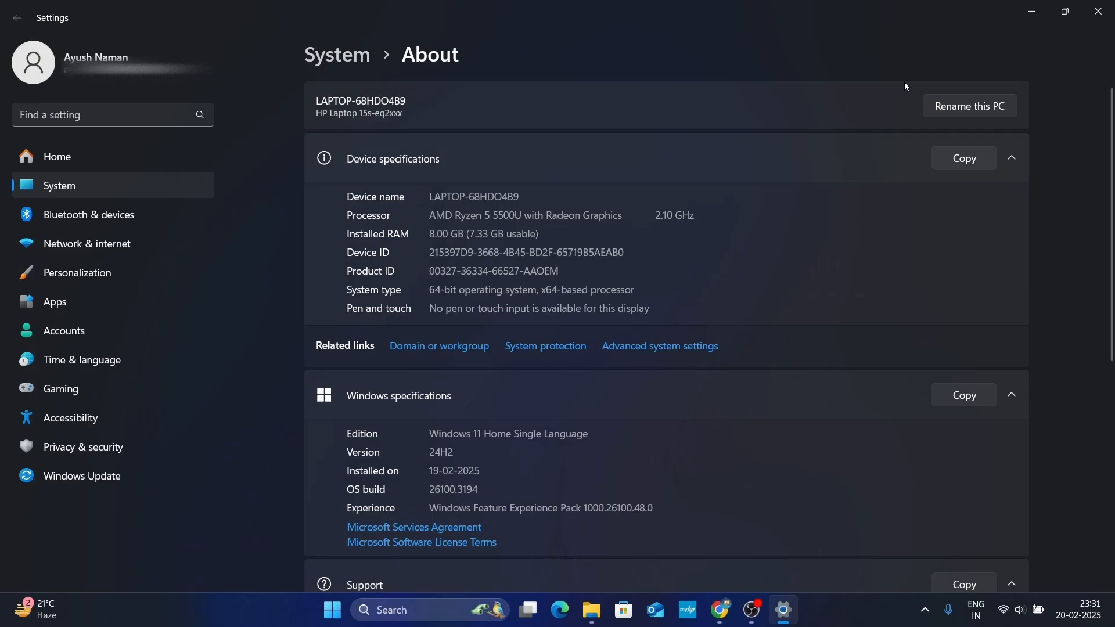
click(1094, 15)
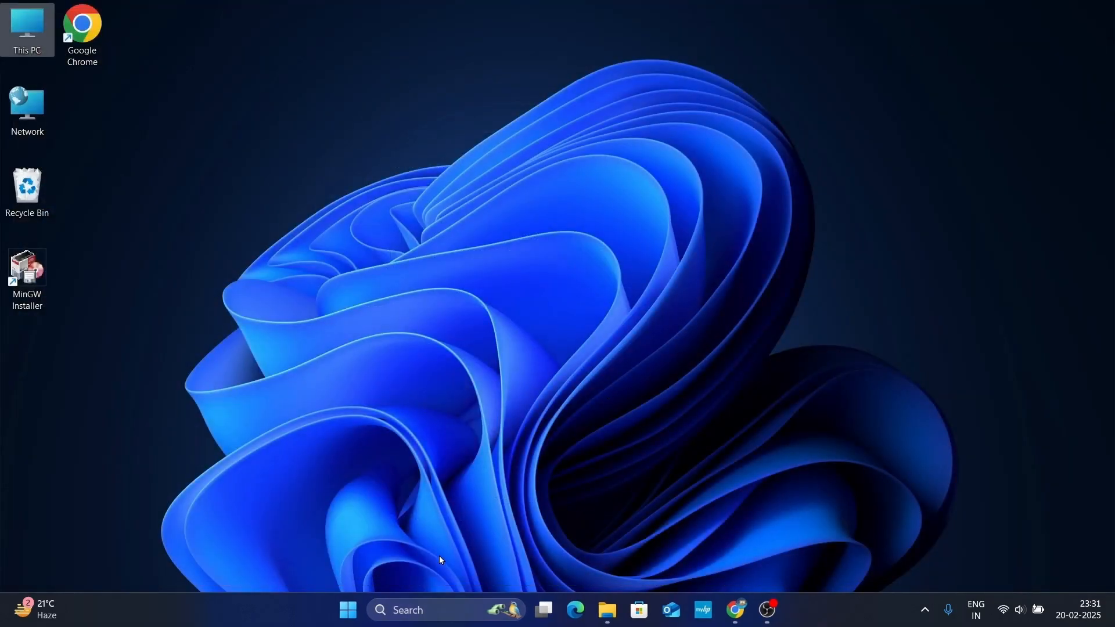
- Search Windows for cmd, open Command Prompt and maximize its window
click(428, 613)
text(cmd)
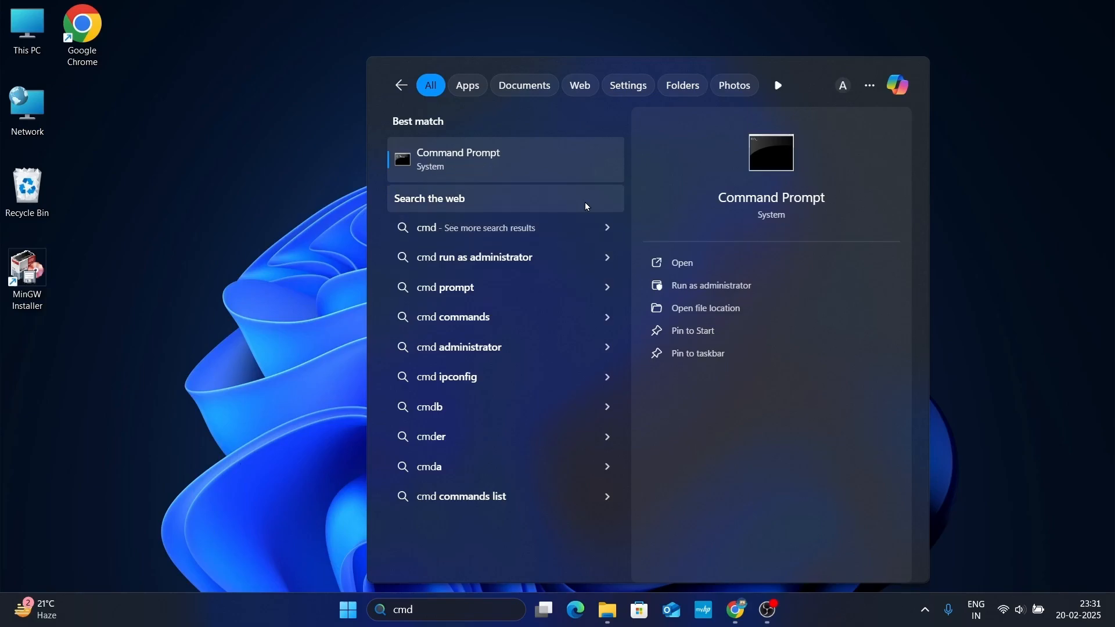
click(688, 265)
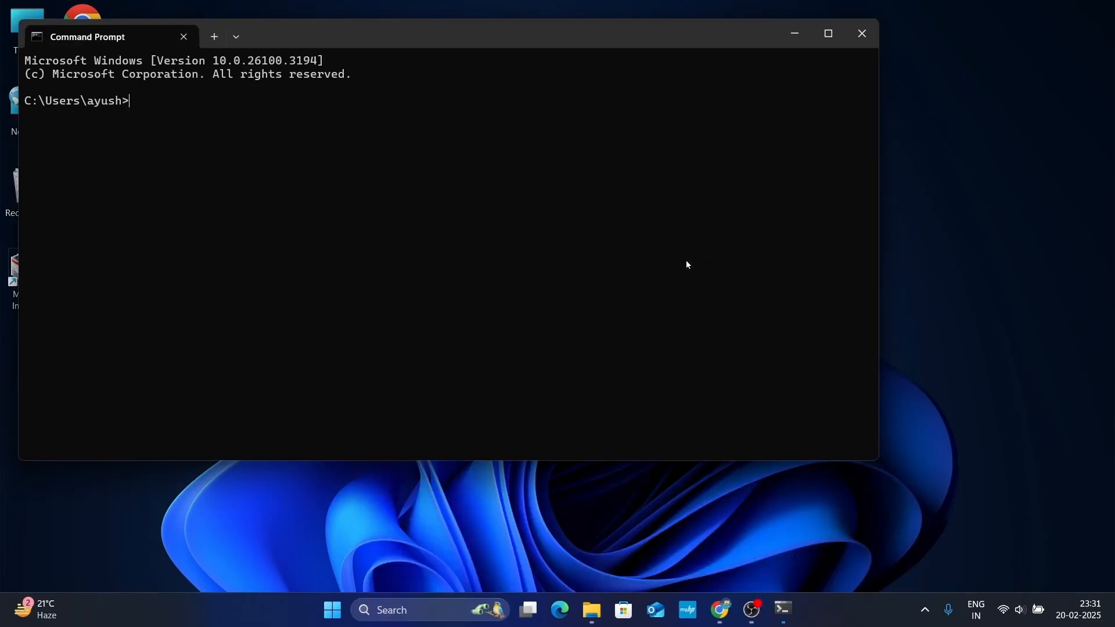
click(828, 38)
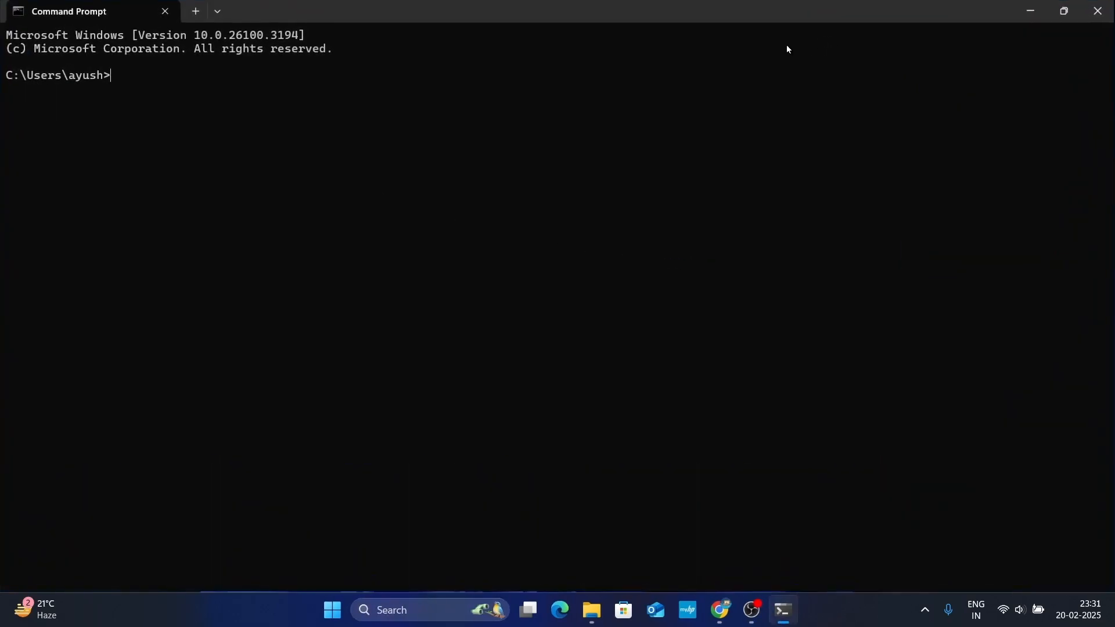
- Check the installed C compiler by running gcc --version, and highlight the version output
text(g)
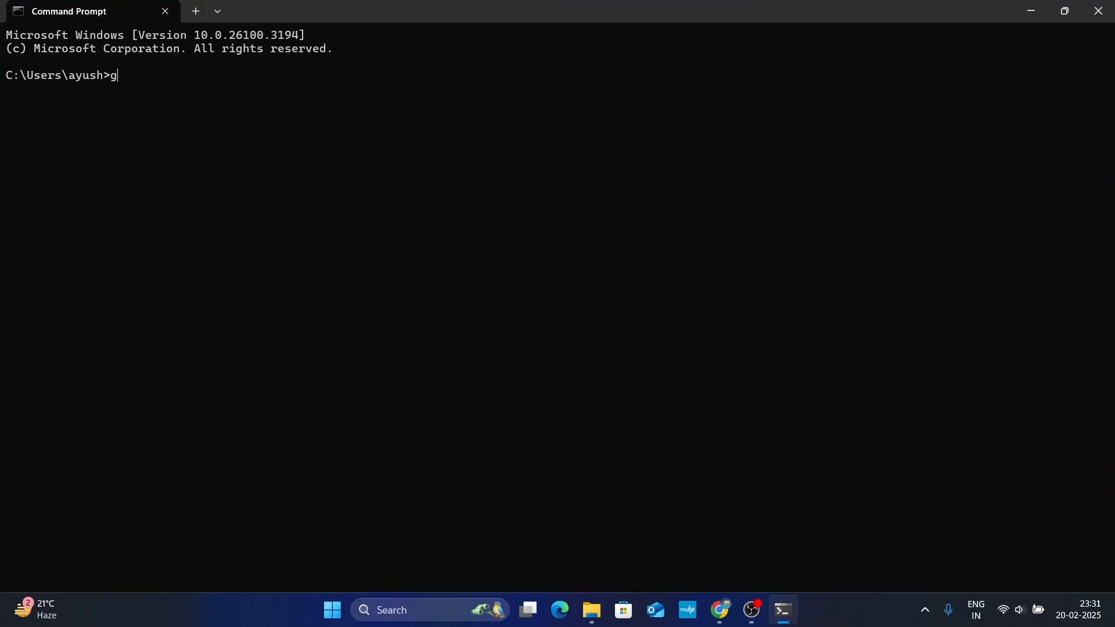
text(cc --version)
key(Return)
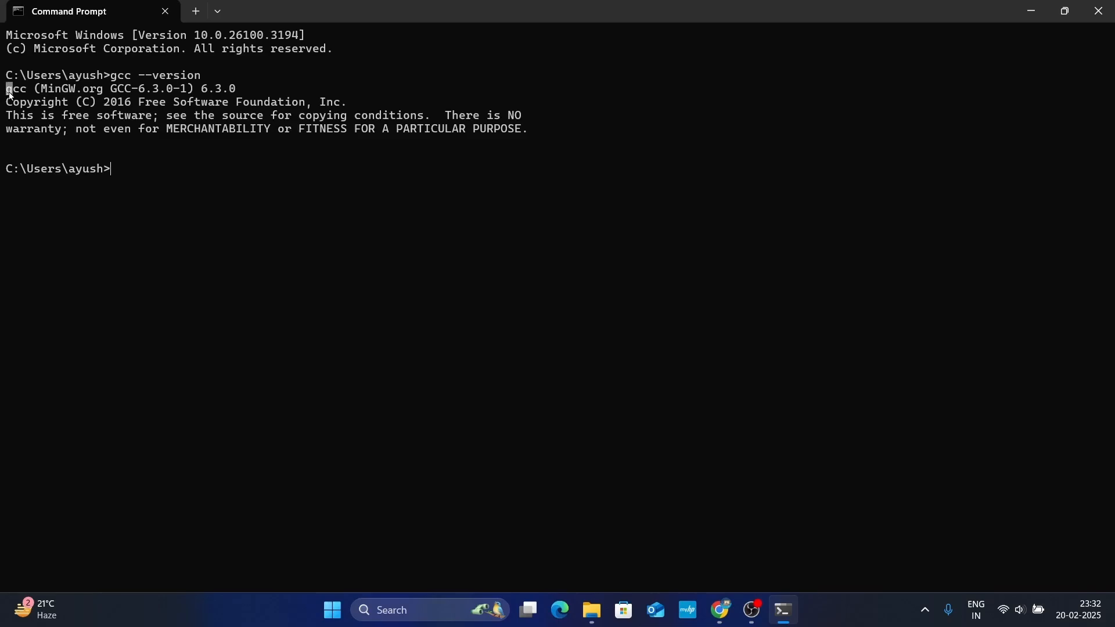
drag(6, 87, 528, 134)
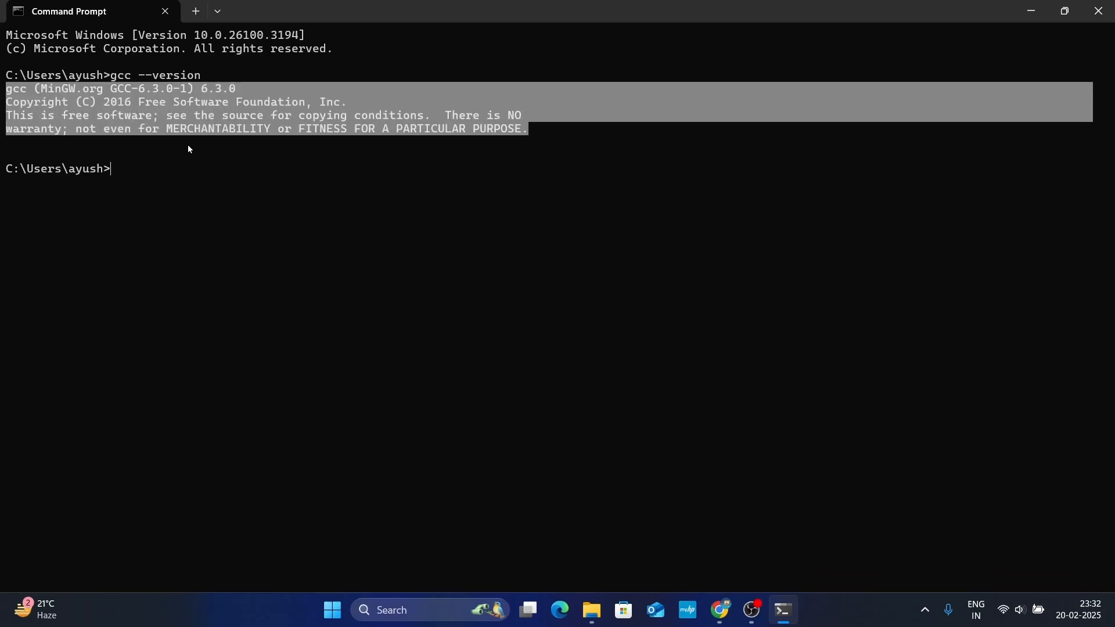
key(ctrl+c)
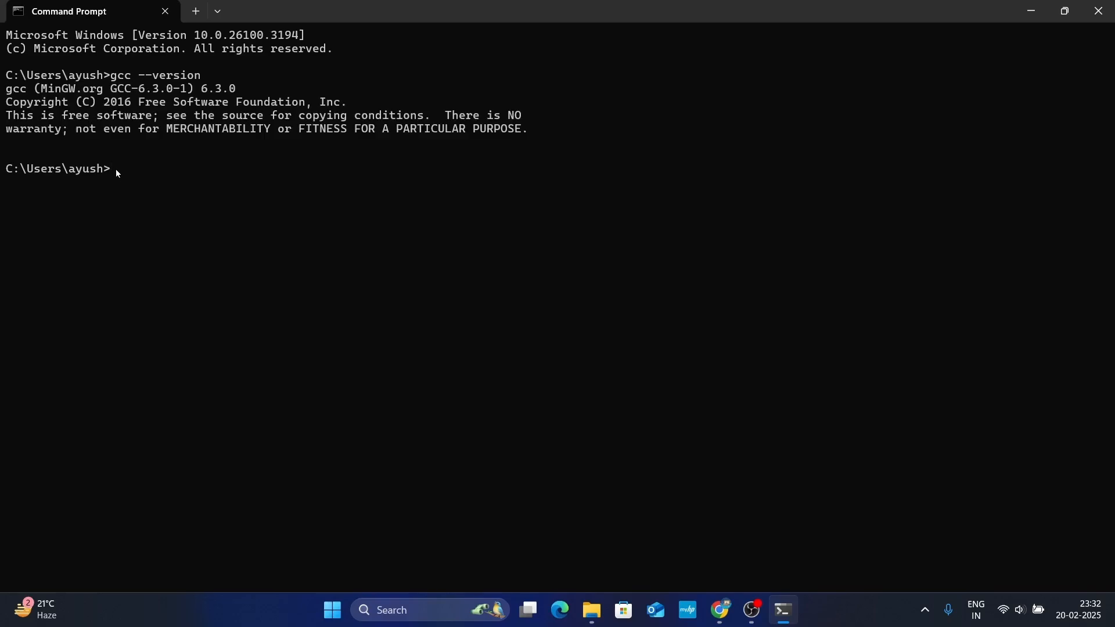
- Check the C++ compiler by running g++ --version, highlight its output, and close Command Prompt
text(++ --version)
key(Return)
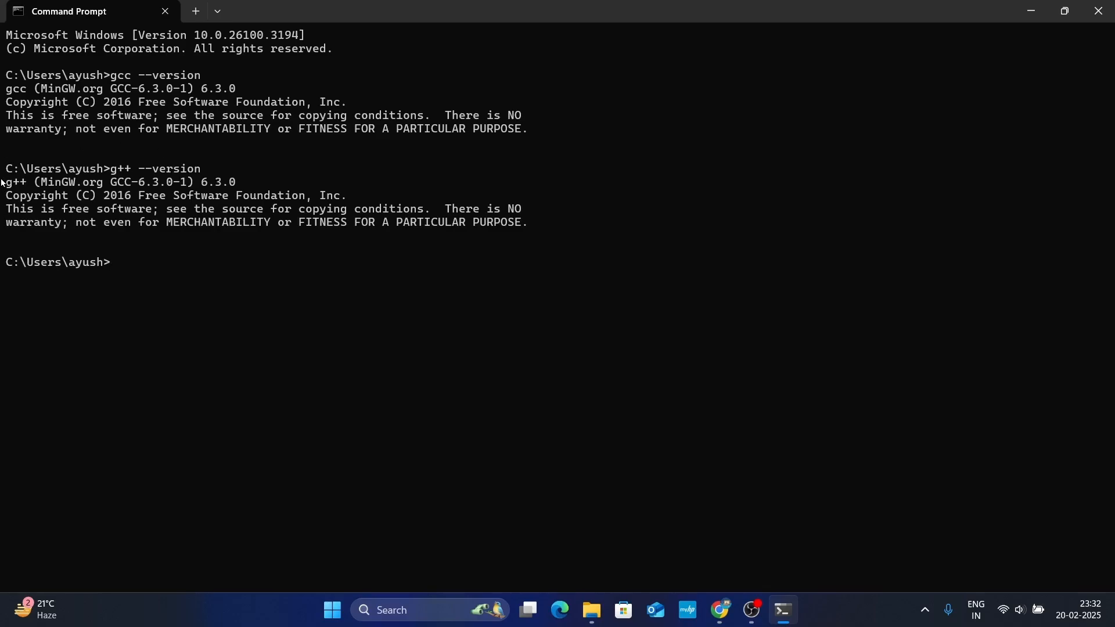
drag(2, 182, 425, 238)
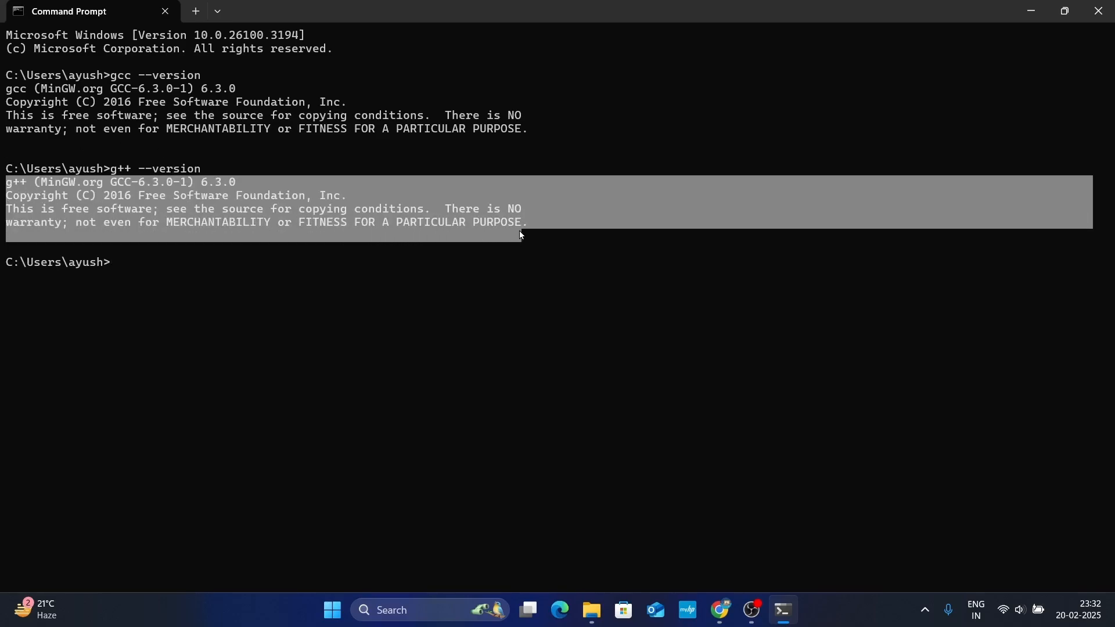
drag(521, 234, 528, 225)
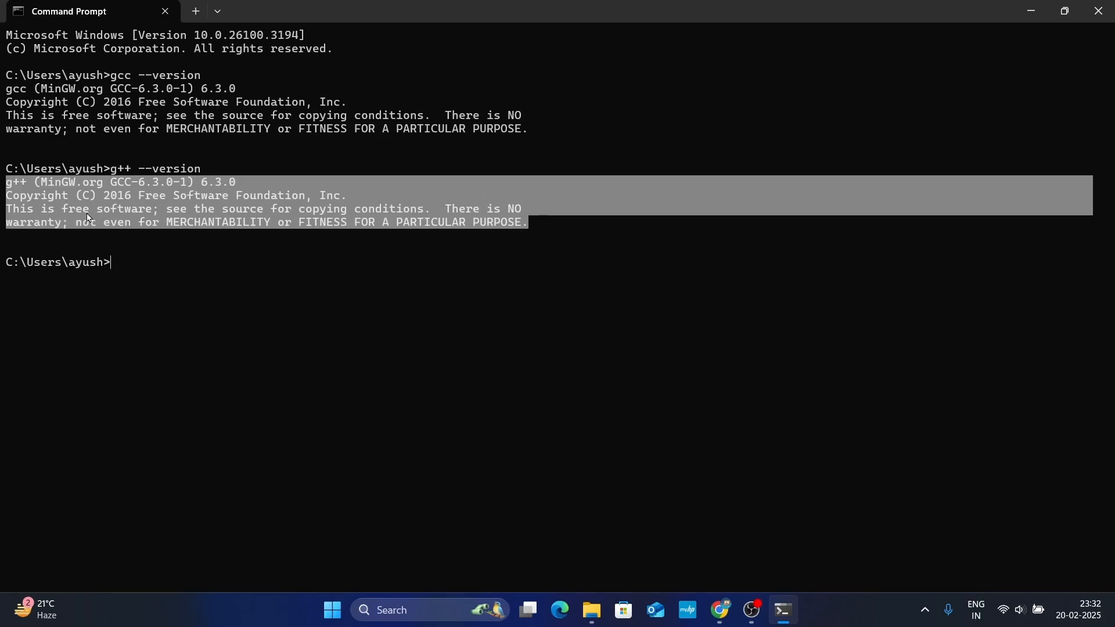
right_click(37, 188)
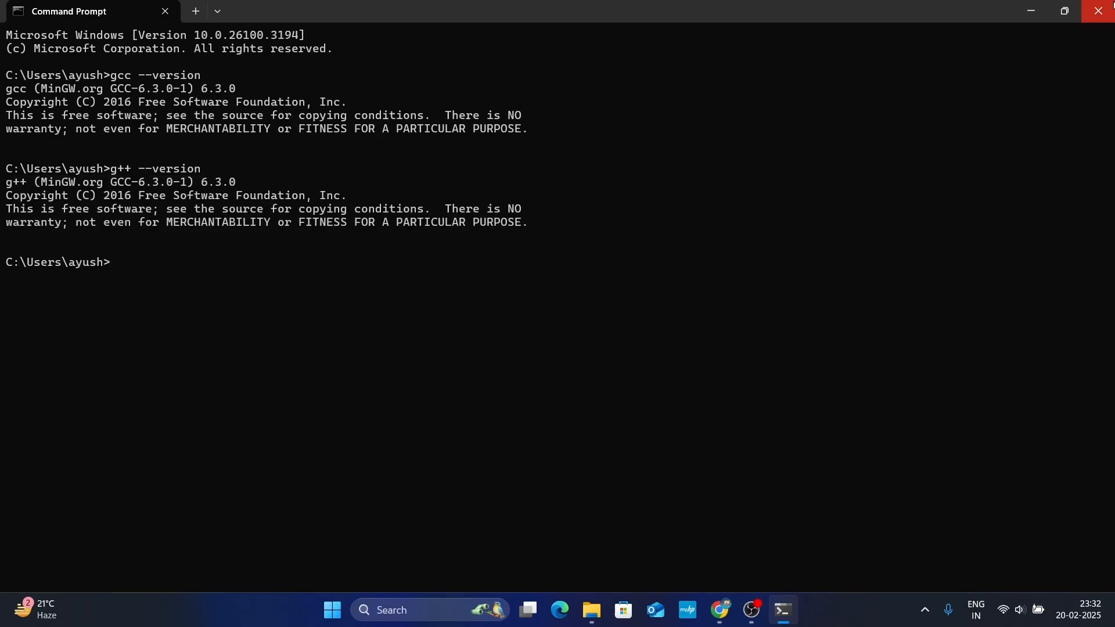
click(1113, 4)
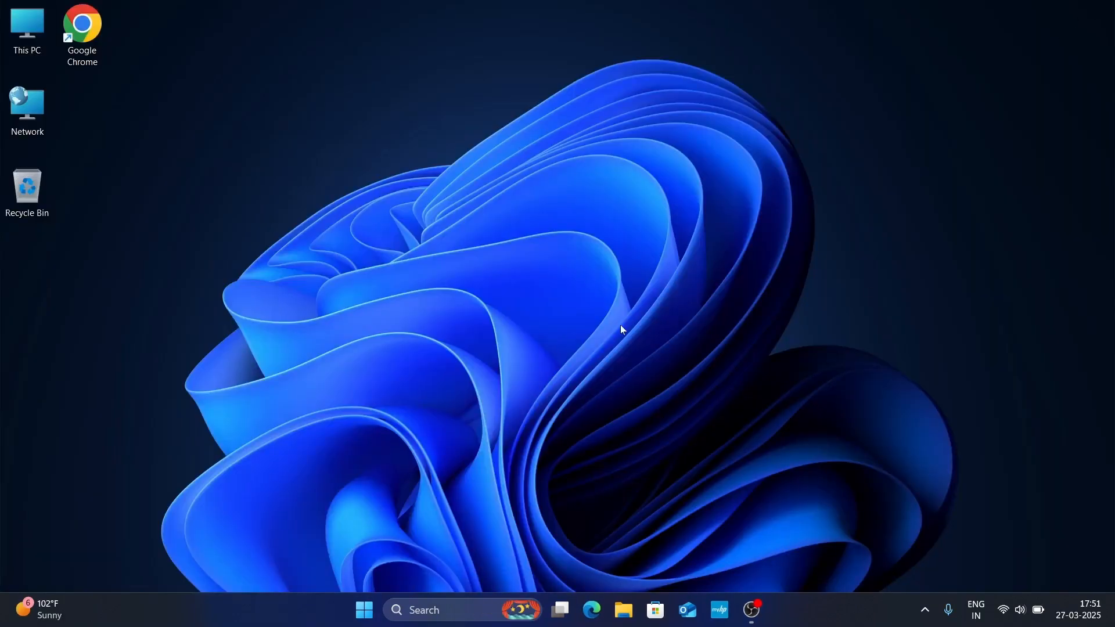